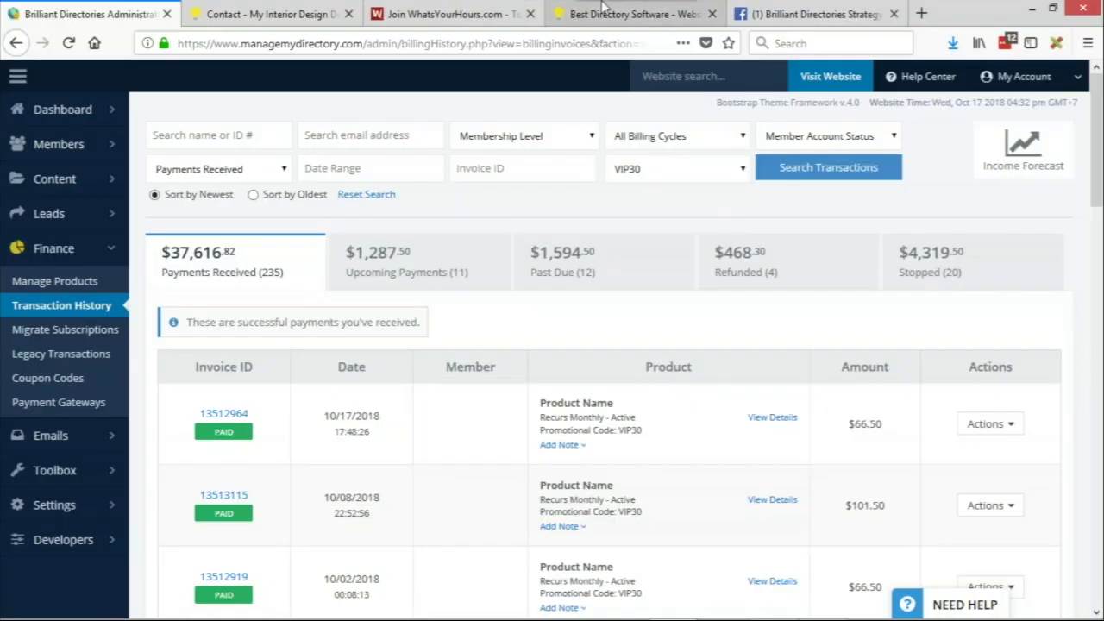
Examine the Listing Details form in the demo member account, especially Honors & Awards, Hours of Operation and Accepted Forms of Payments.
click(298, 10)
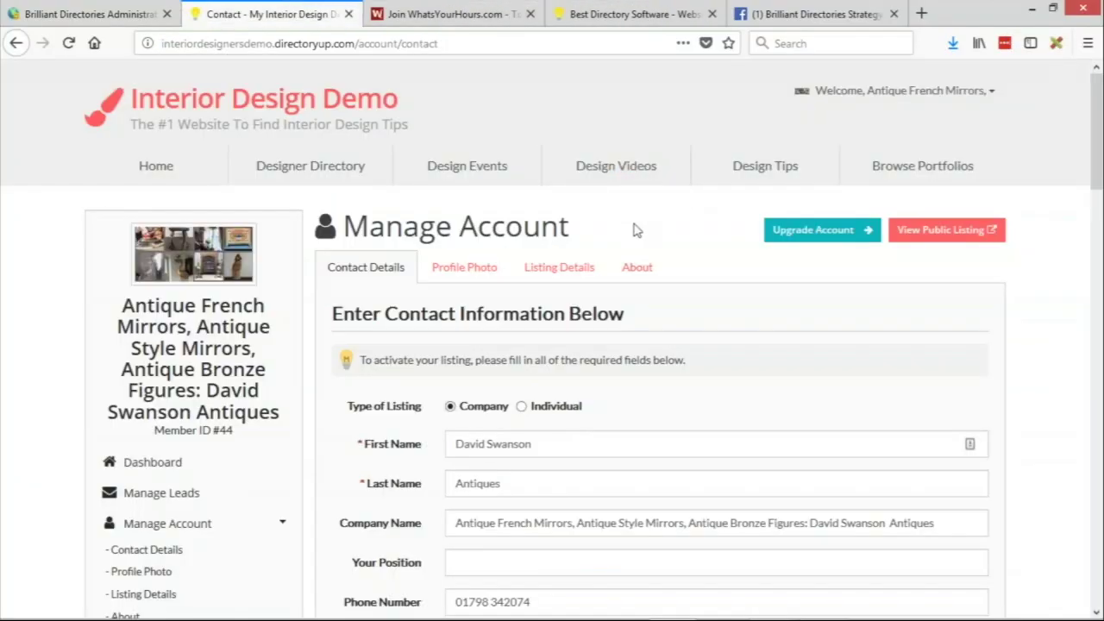
click(573, 270)
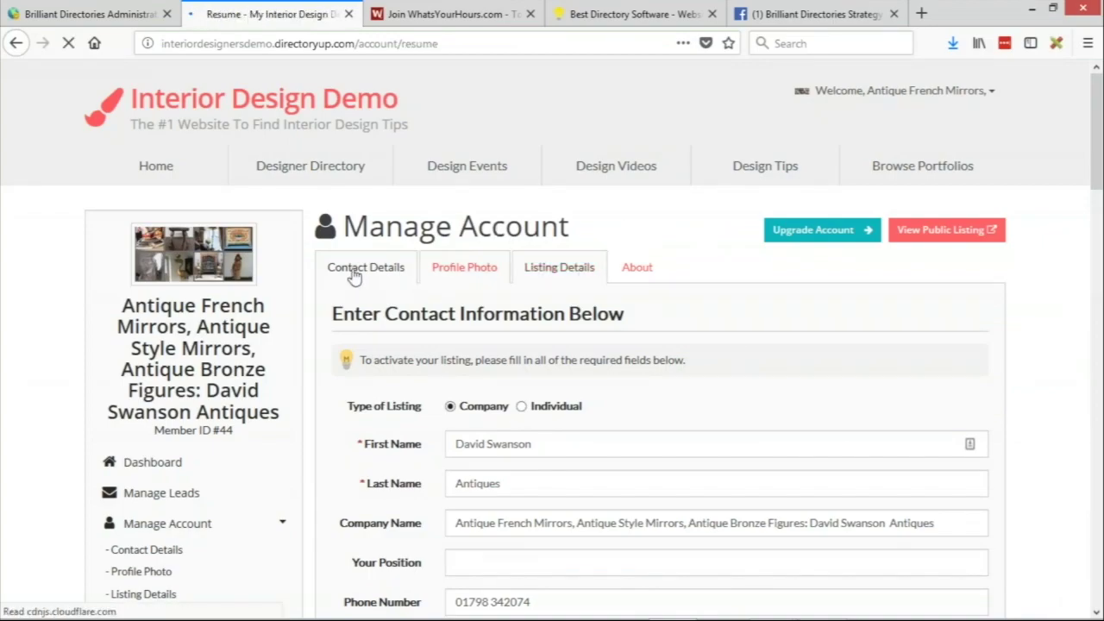
scroll(406, 302, down, 4)
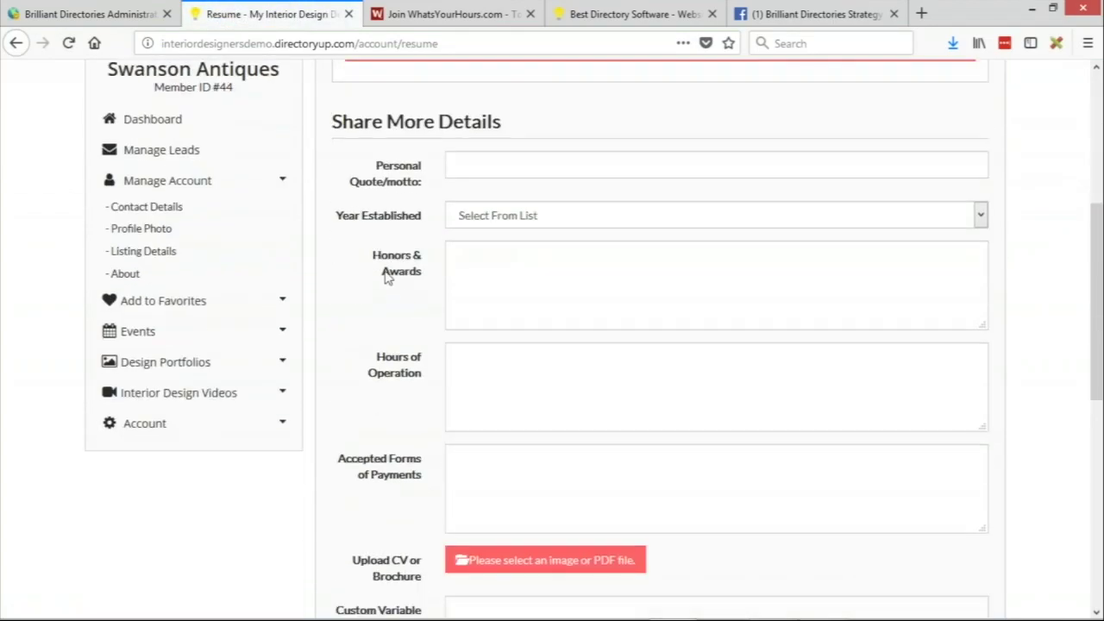
drag(384, 259, 424, 311)
scroll(388, 303, down, 1)
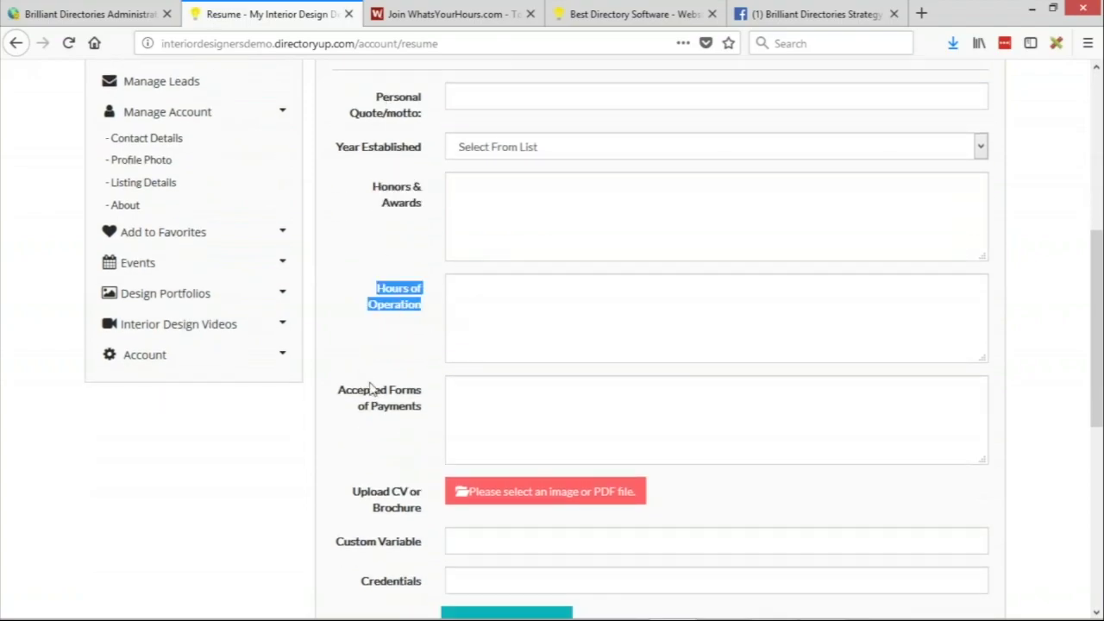
drag(340, 391, 431, 414)
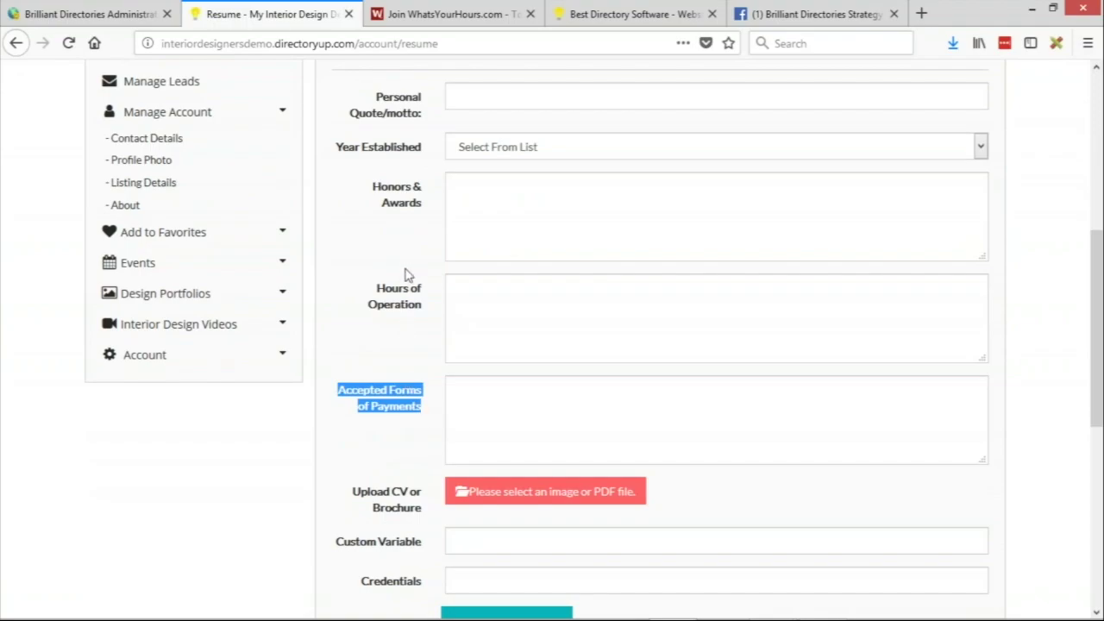
scroll(406, 285, up, 2)
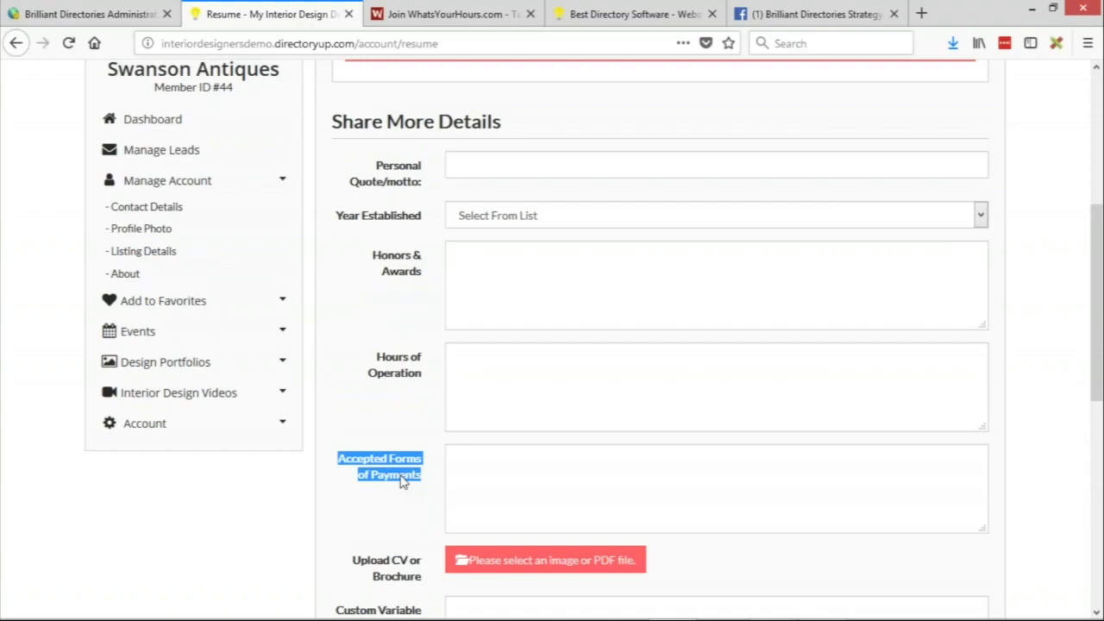
scroll(401, 482, up, 1)
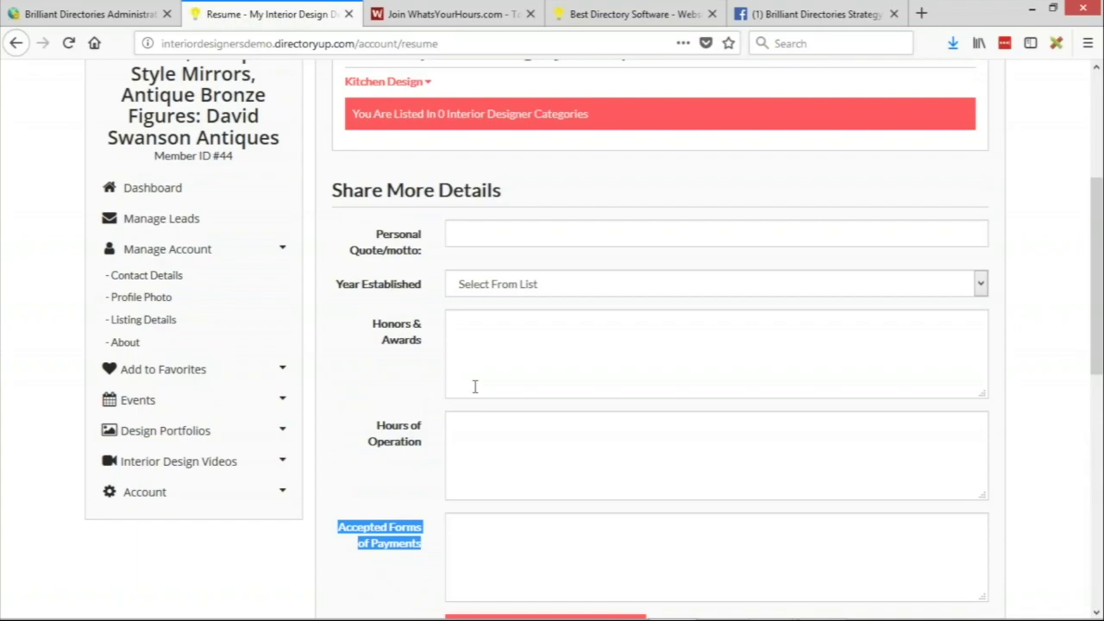
scroll(449, 397, down, 1)
click(371, 283)
drag(372, 254, 432, 283)
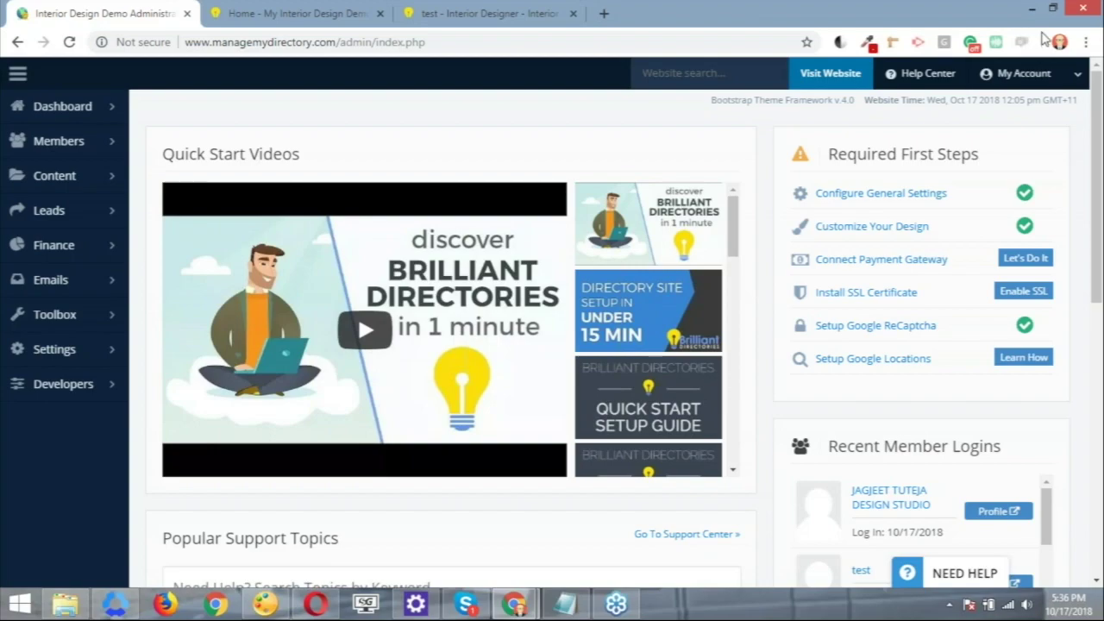
drag(689, 21, 734, 24)
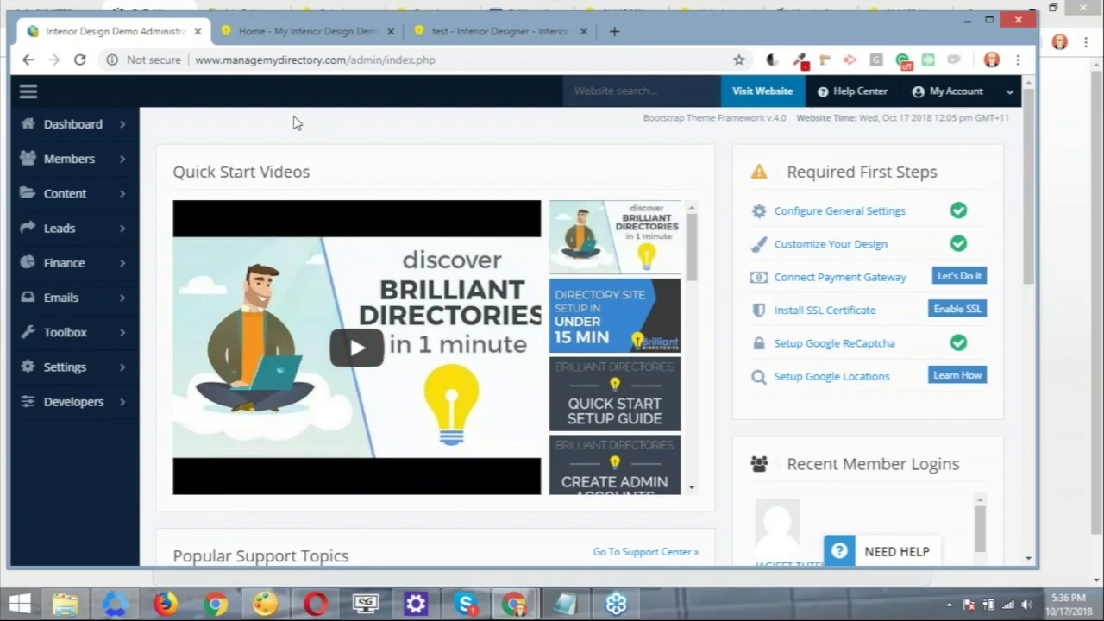
click(990, 20)
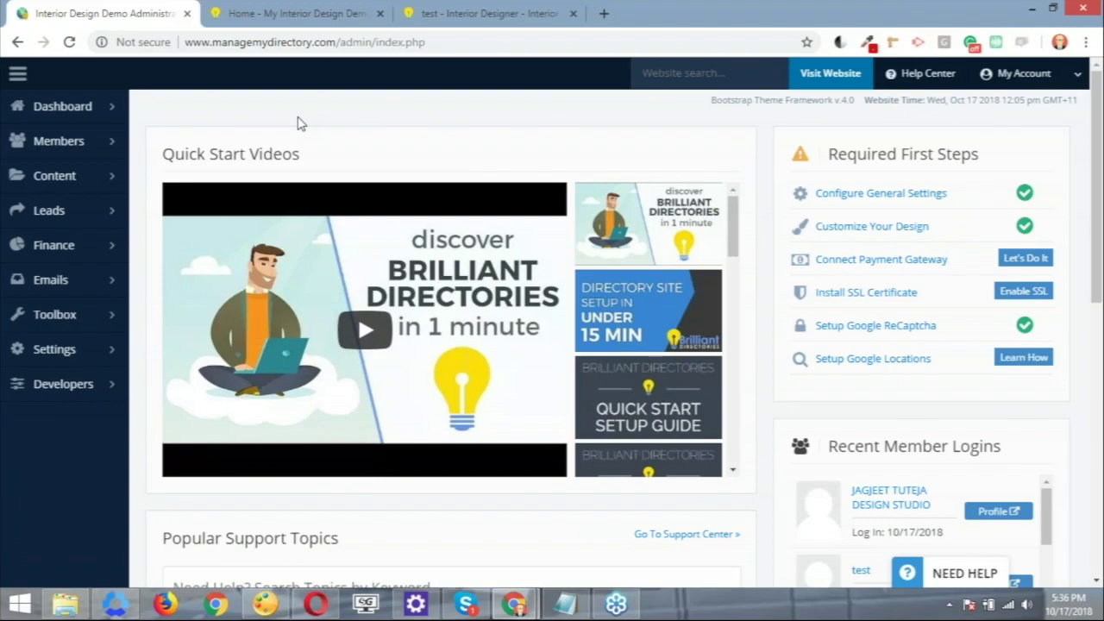
Open the Form Manager in the directory admin and search the forms for "listing deta".
mouse_move(98, 320)
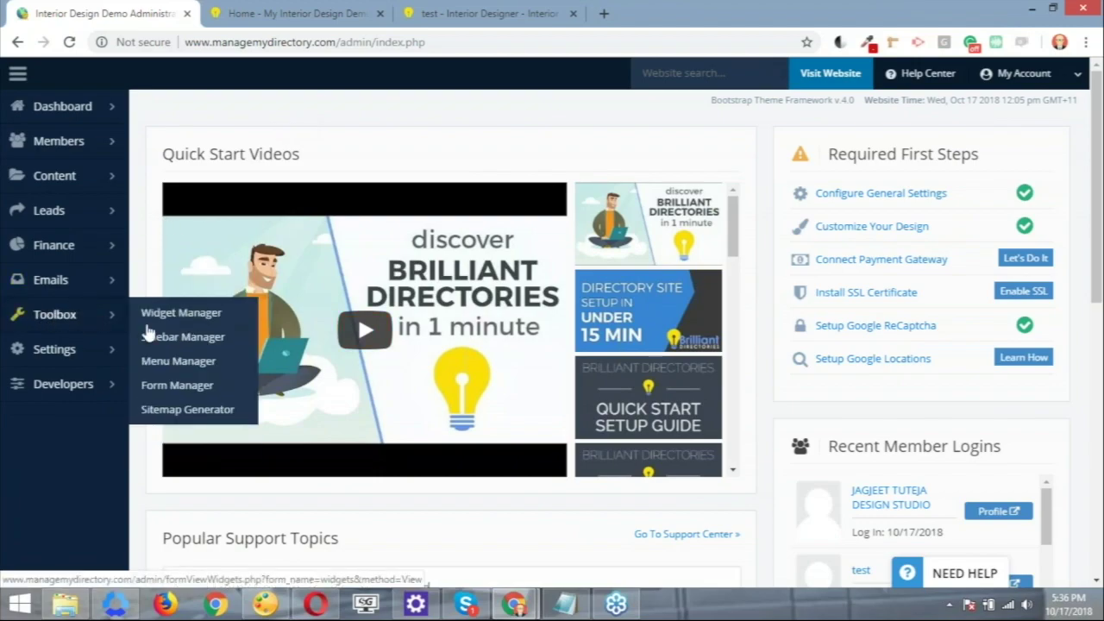
click(169, 386)
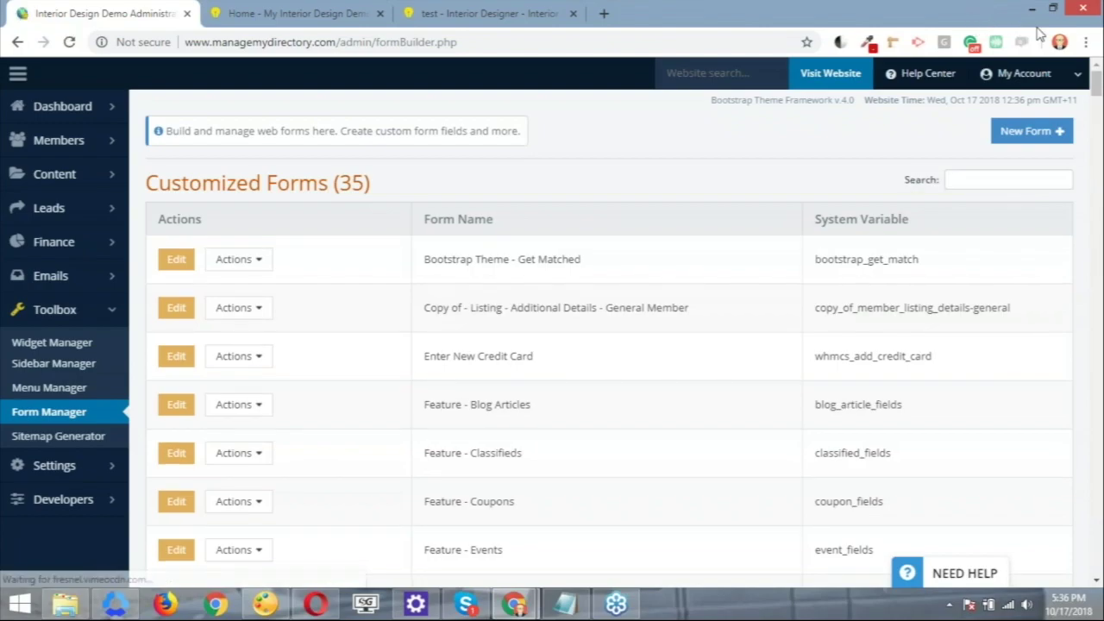
click(963, 179)
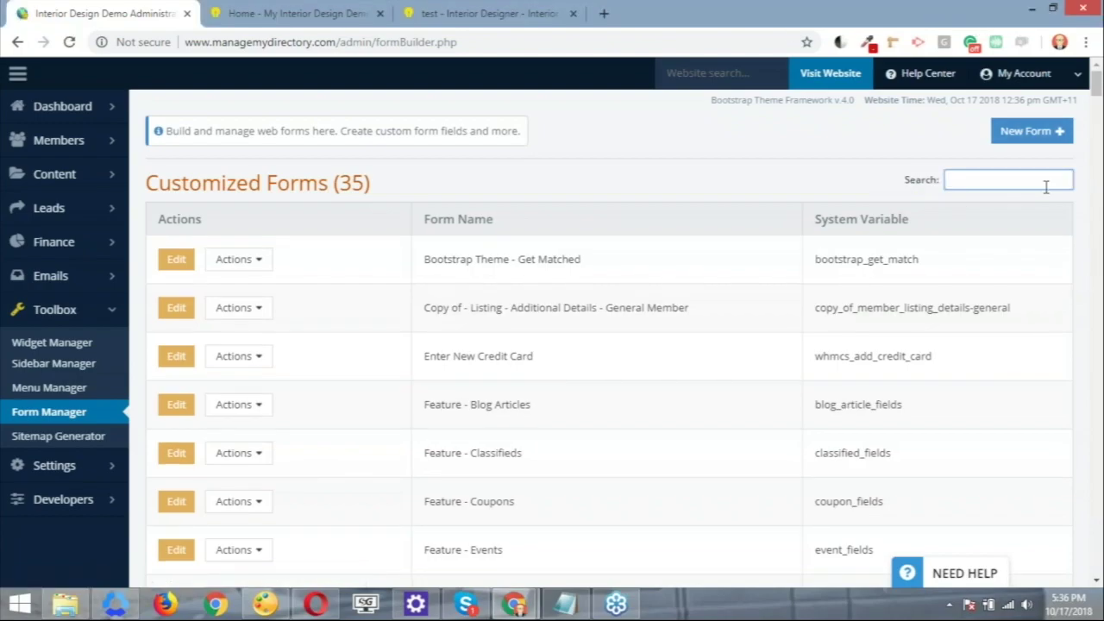
text(listing )
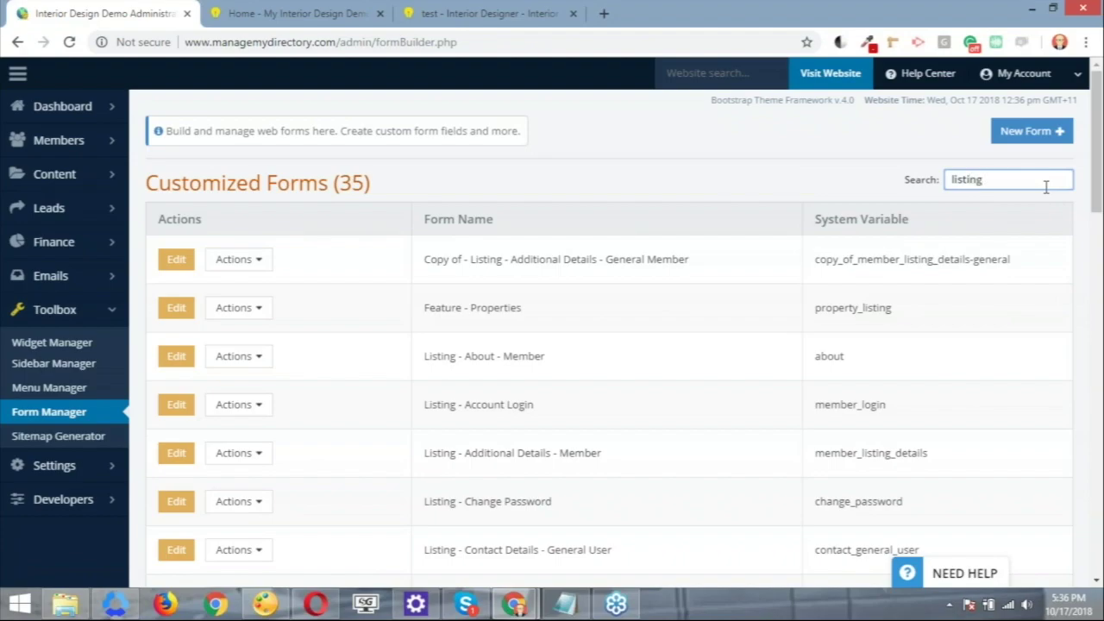
text(deta)
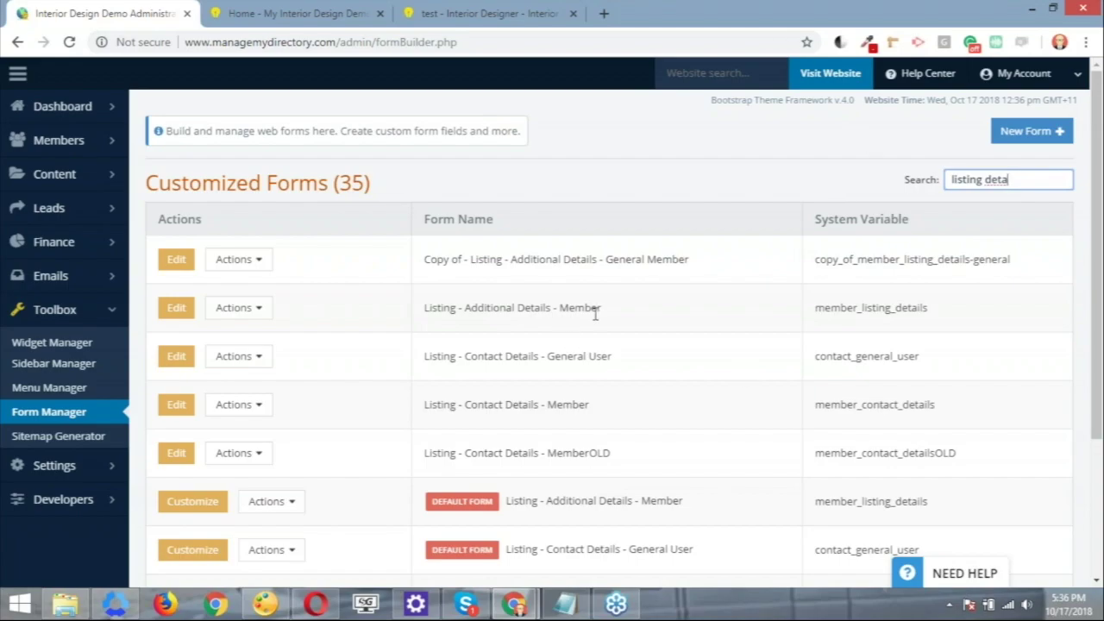
Open the customized form Listing - Additional Details - Member for editing and select the Honors & Awards field label.
drag(602, 308, 476, 308)
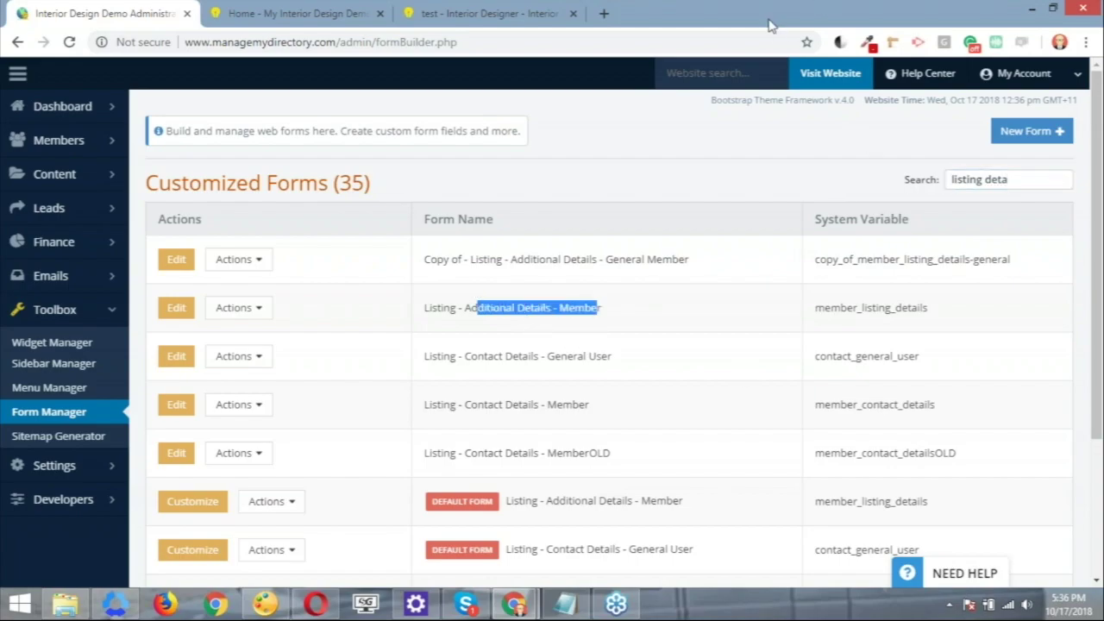
click(176, 309)
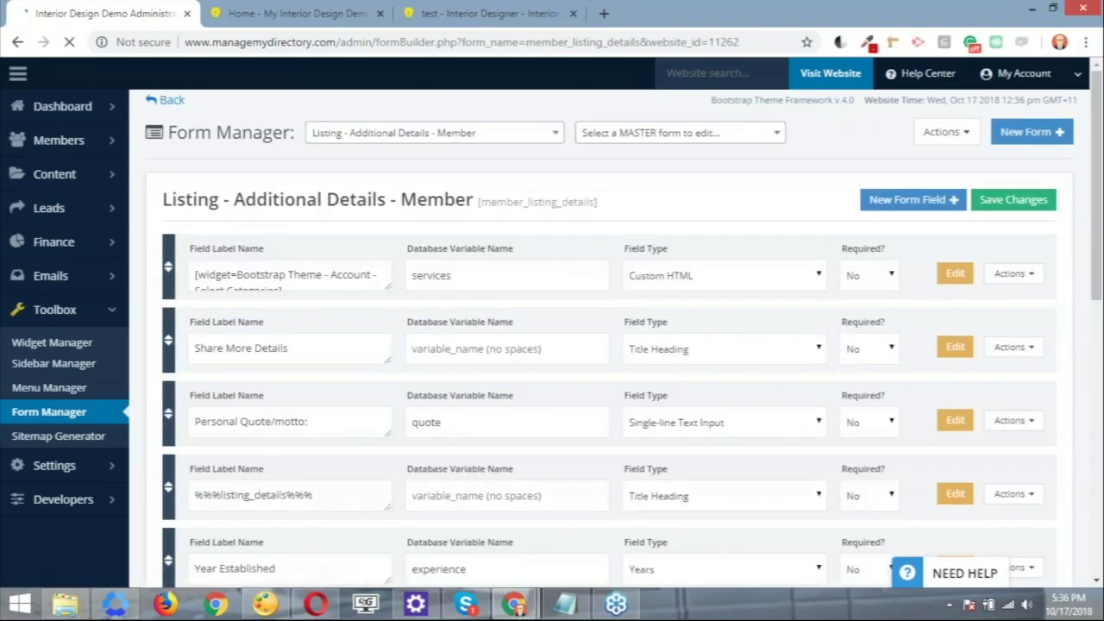
scroll(331, 359, down, 4)
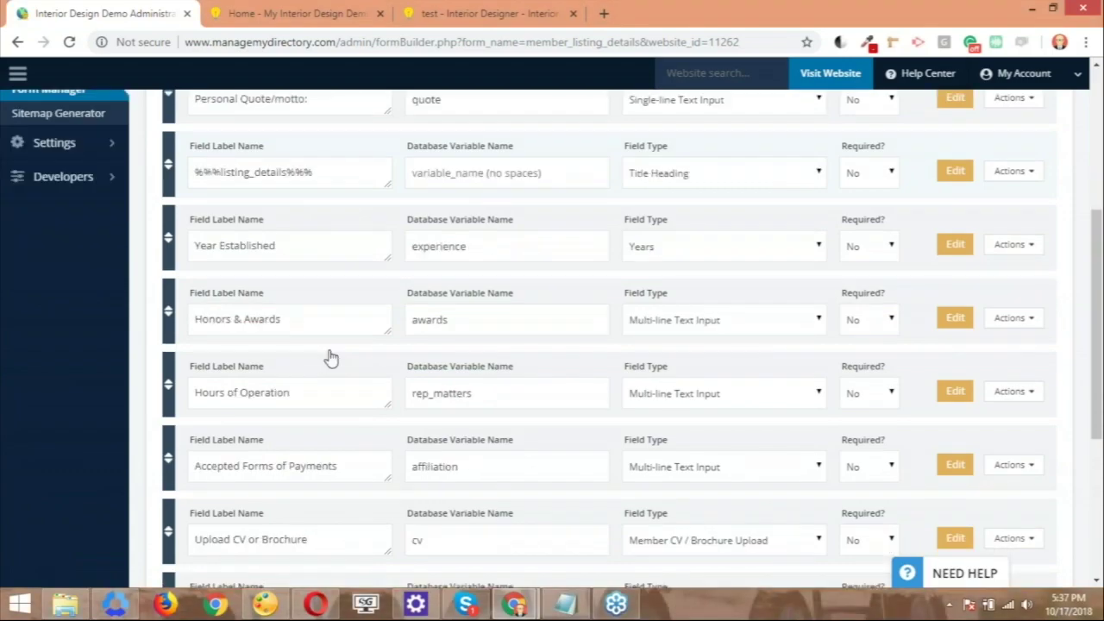
drag(298, 320, 168, 321)
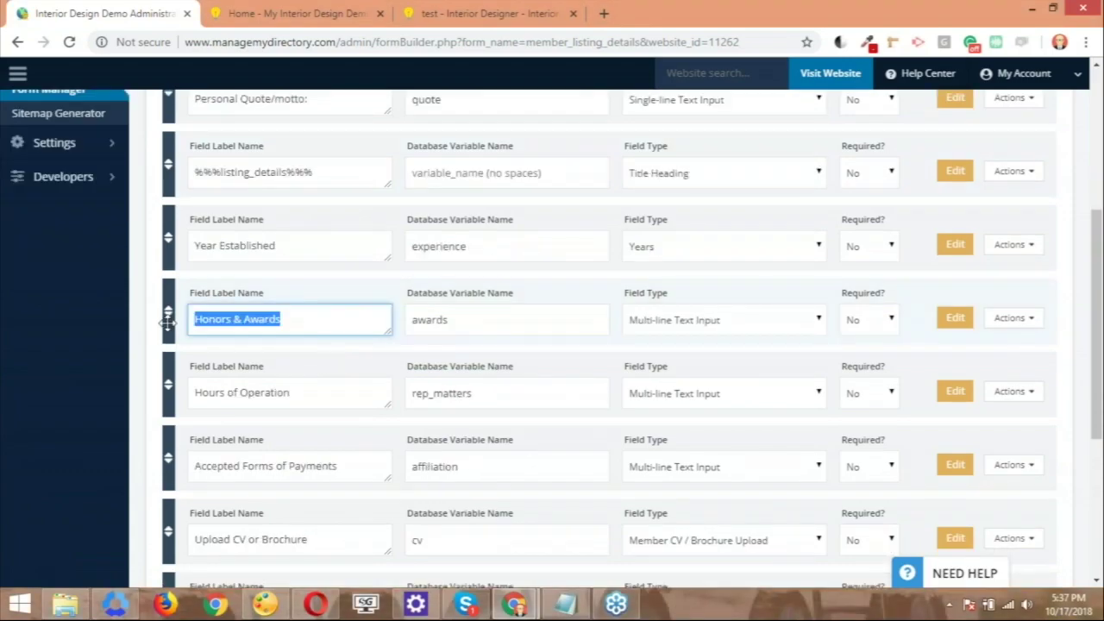
View the Honors & Awards field on the test member's Listing Details page.
click(300, 15)
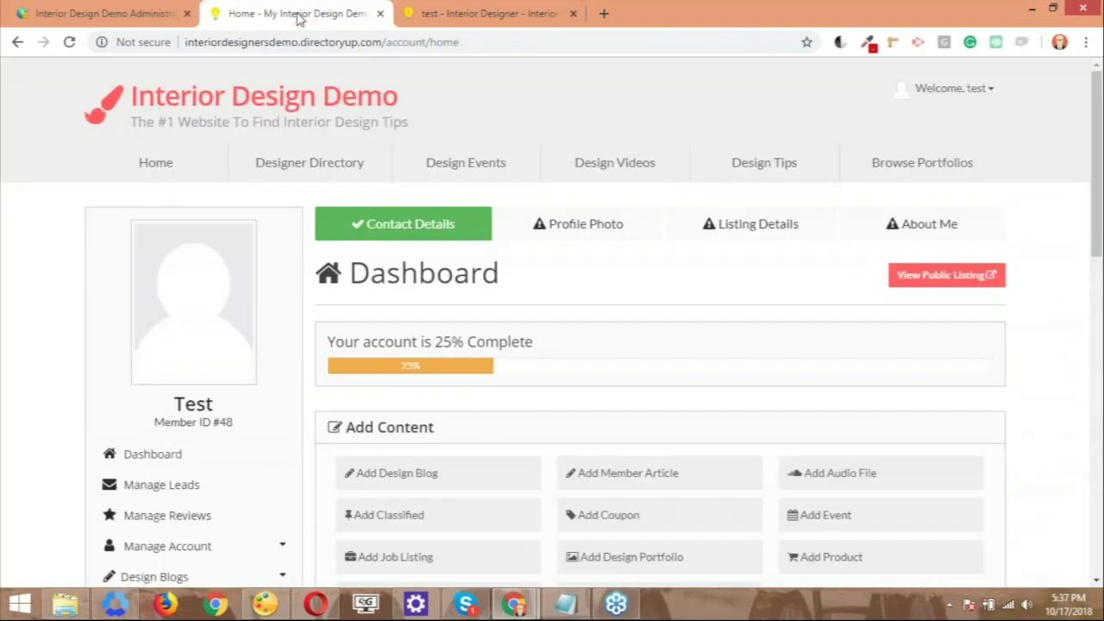
scroll(641, 326, down, 1)
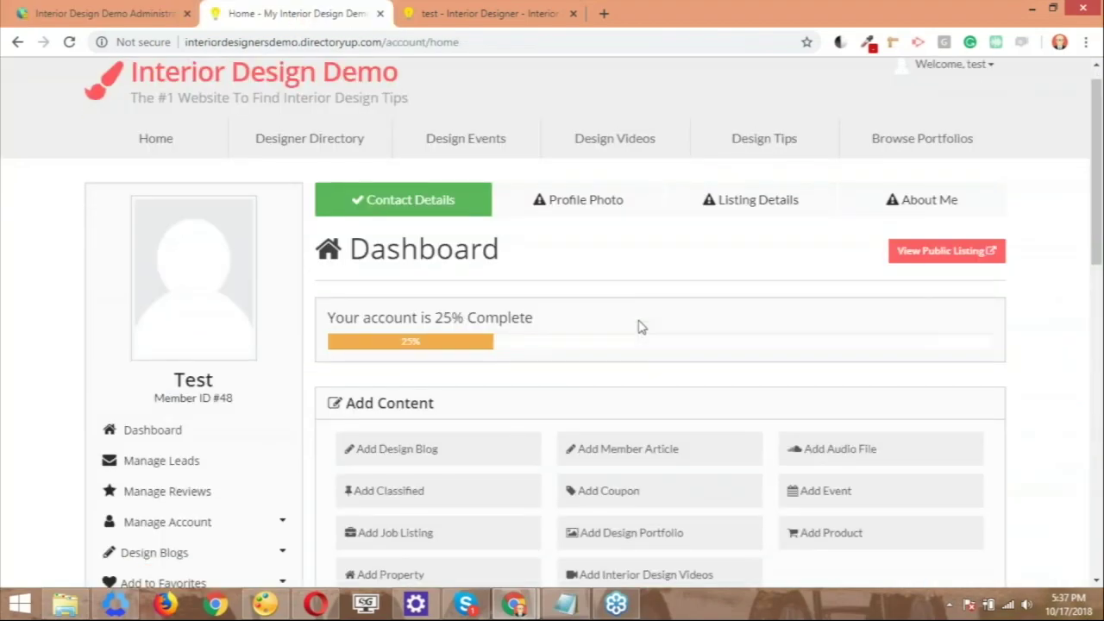
scroll(641, 326, down, 2)
click(749, 149)
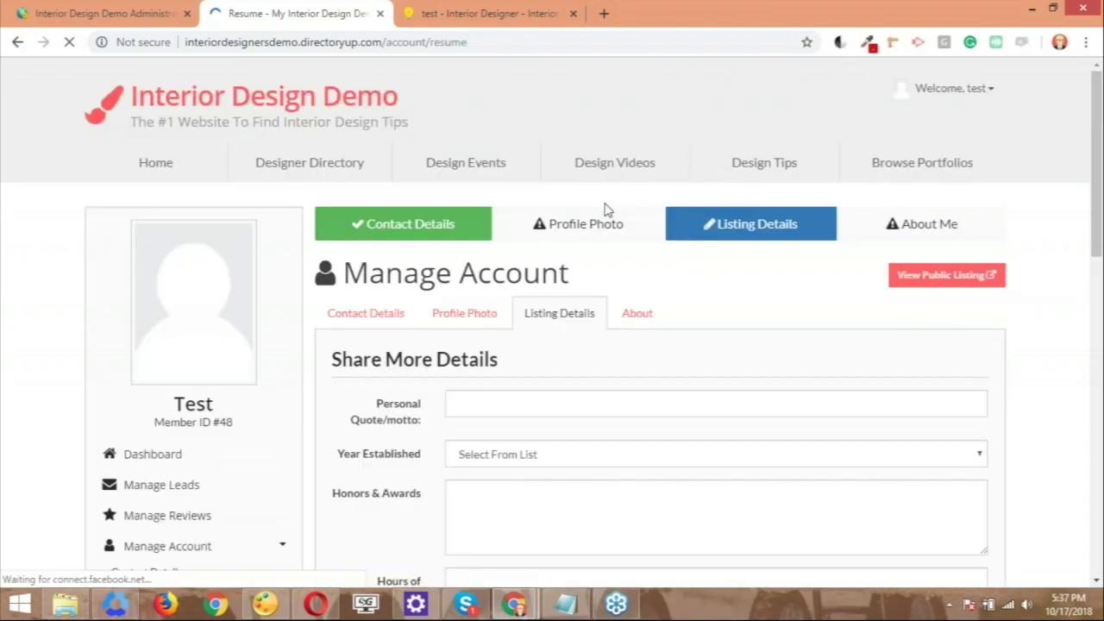
scroll(604, 209, down, 3)
drag(333, 251, 424, 267)
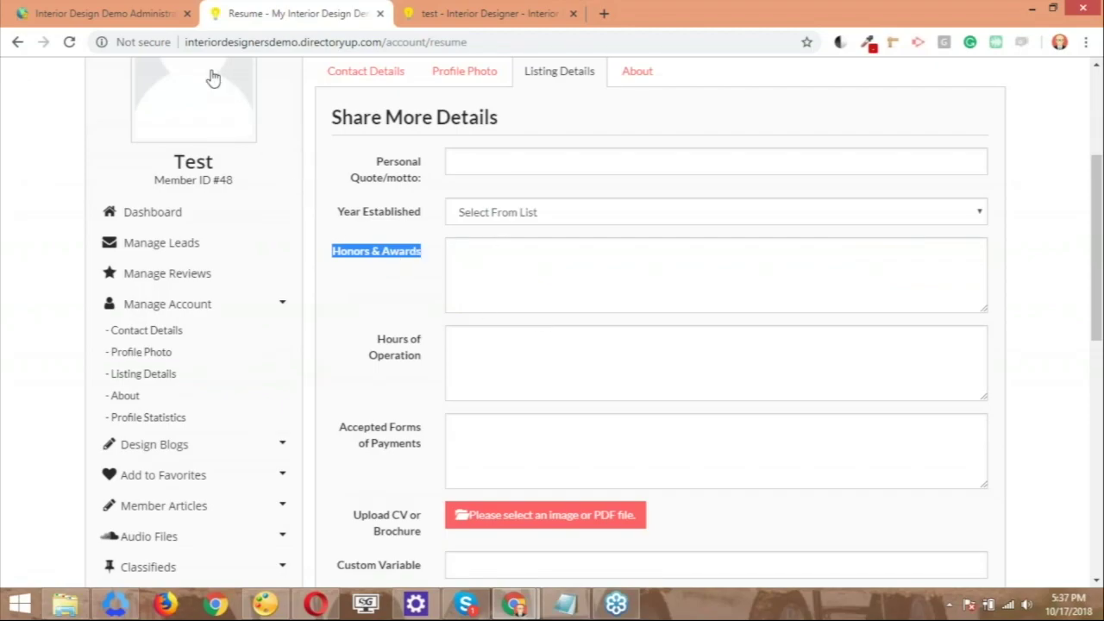
In the Form Manager, rename the Honors & Awards field label to "My Favorite Colors".
click(125, 19)
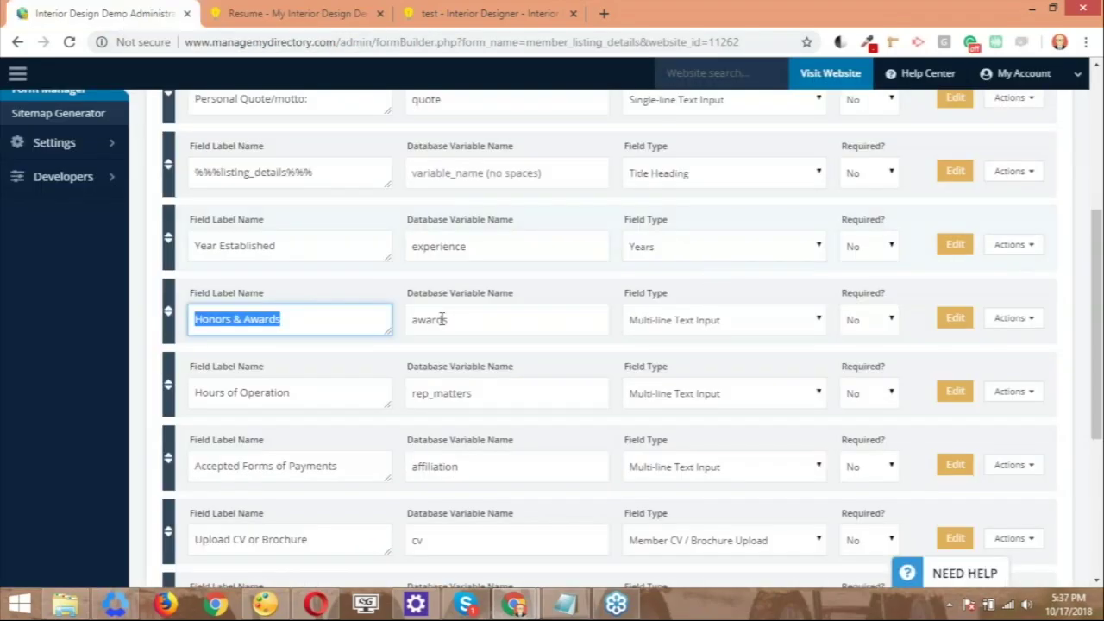
click(340, 323)
drag(333, 322, 188, 316)
text(My Fa)
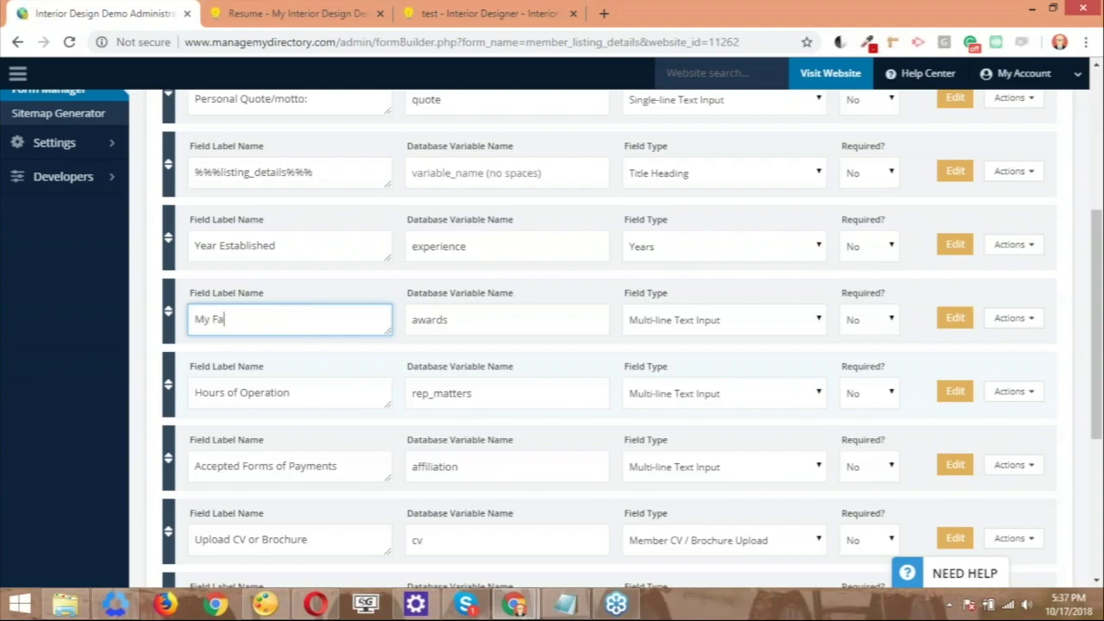
text(vorite Colors)
Make My Favorite Colors a Dropdown Select field with the options Green,Red,Blue,White,Black and save the form changes.
click(822, 321)
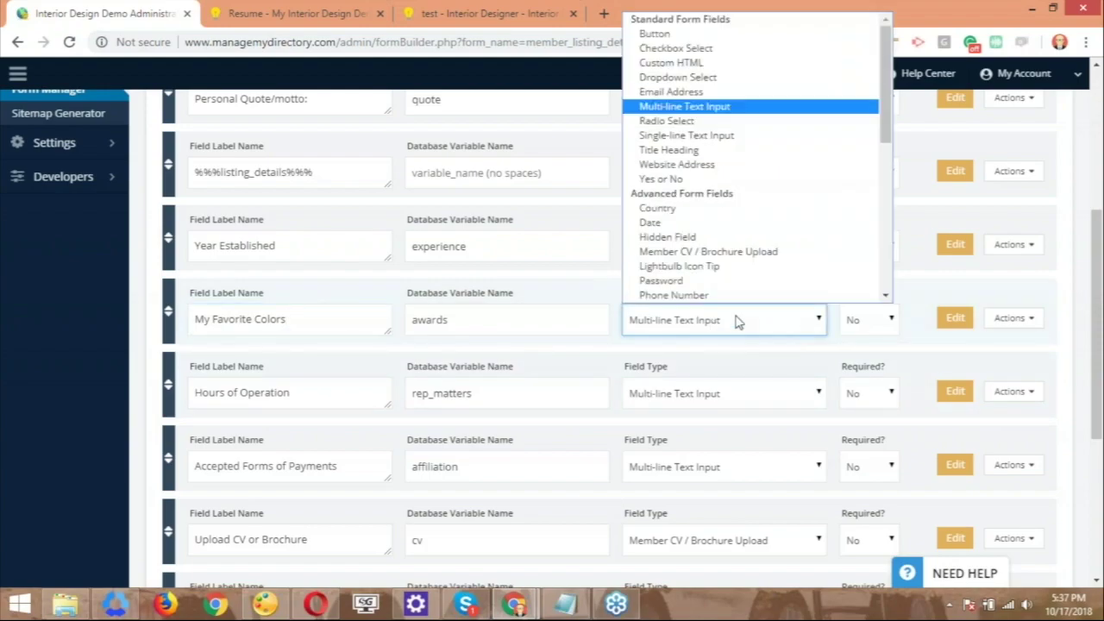
click(689, 77)
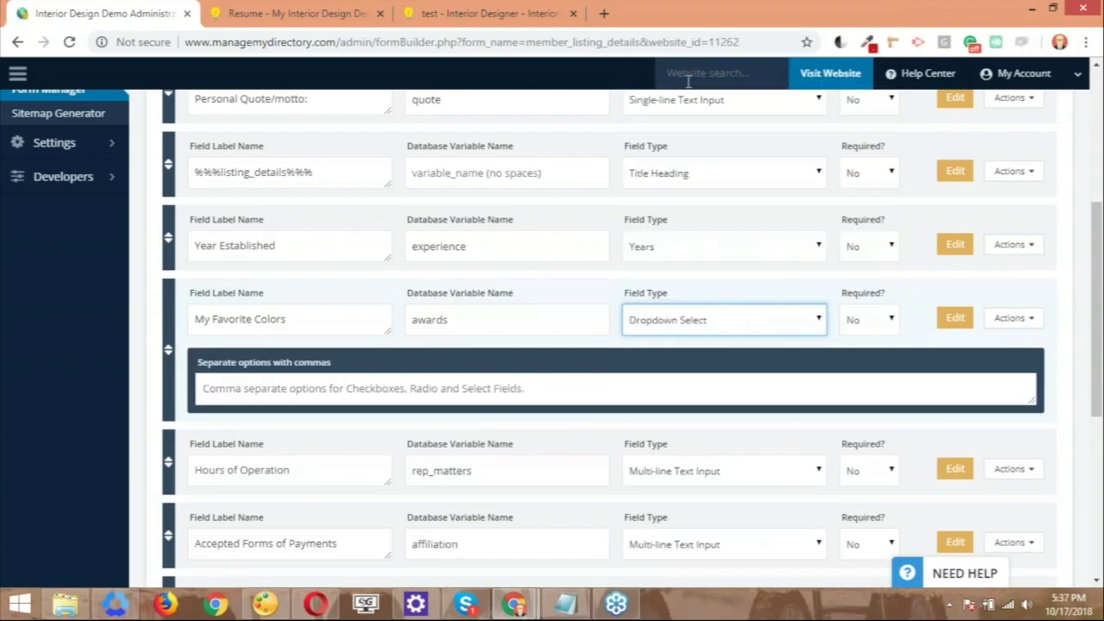
click(626, 394)
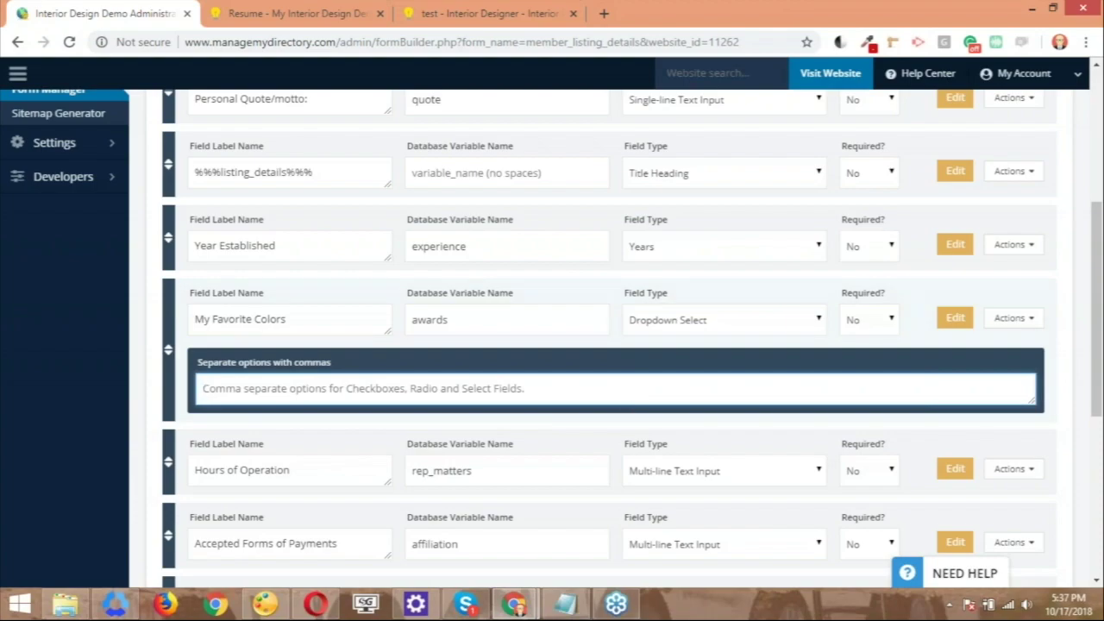
text(Green)
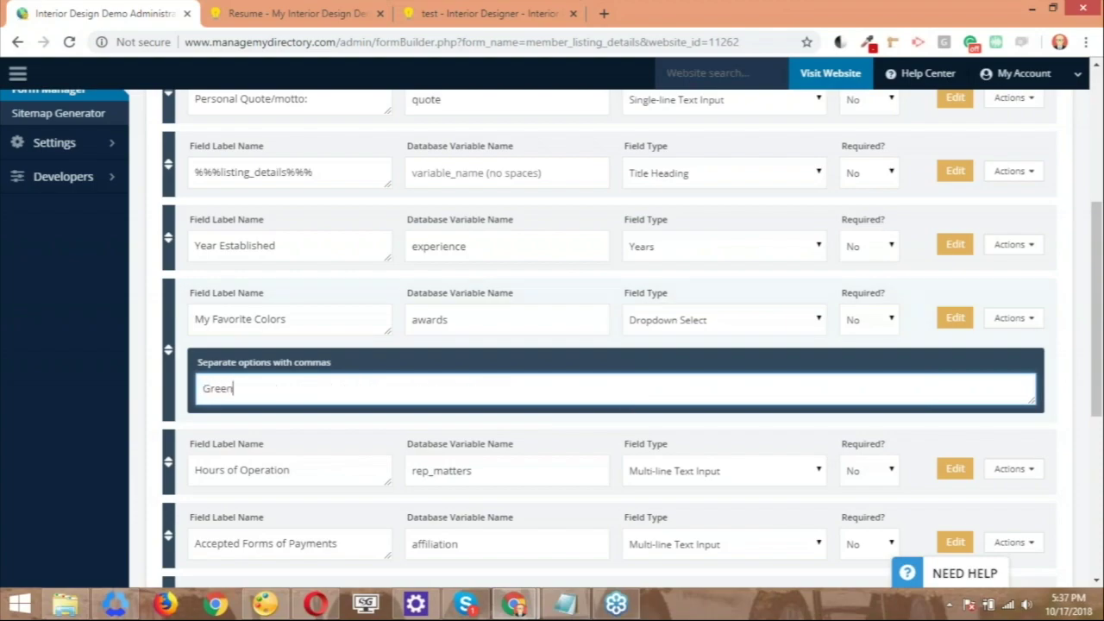
text(,Red,B)
text(lue)
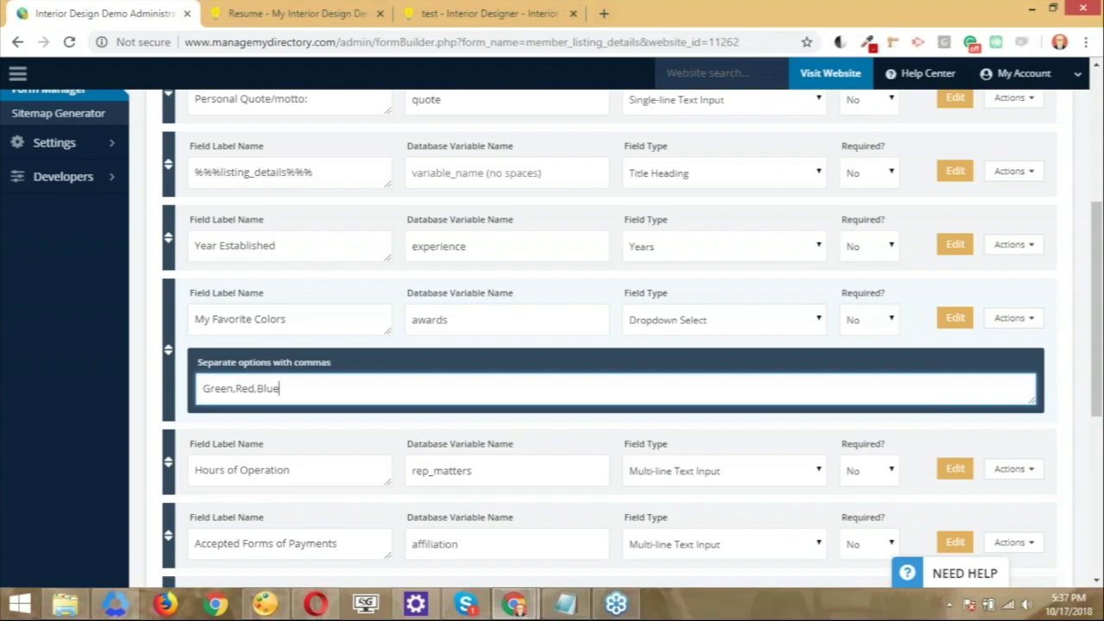
text(,White,Bl)
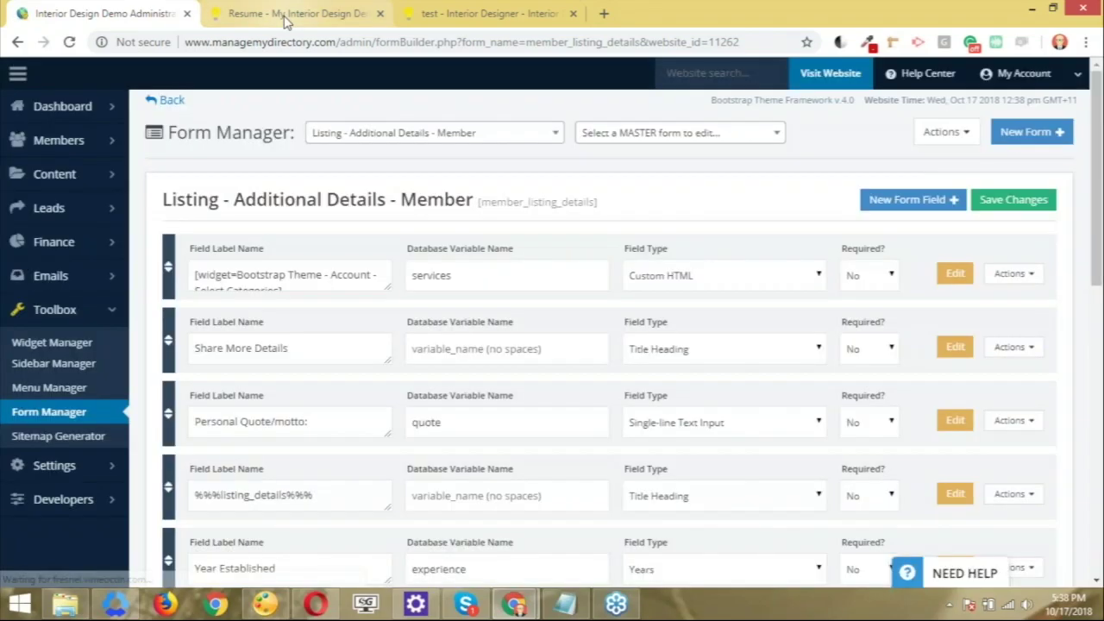
Reload the test member's Listing Details page and check the My Favorite Colors choices, picking Green.
click(285, 15)
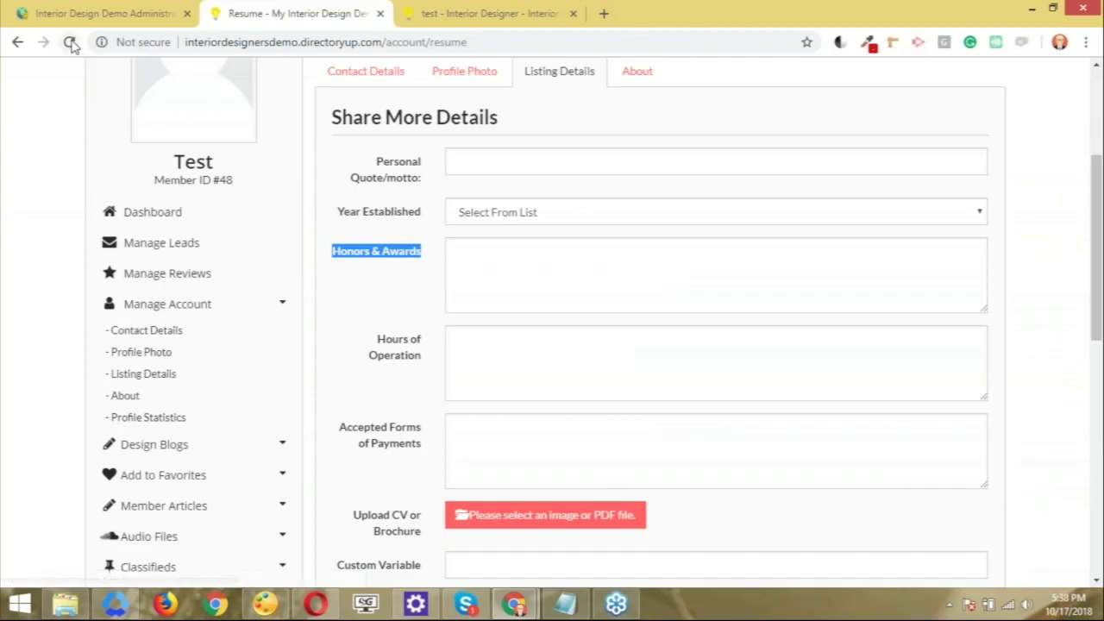
click(71, 43)
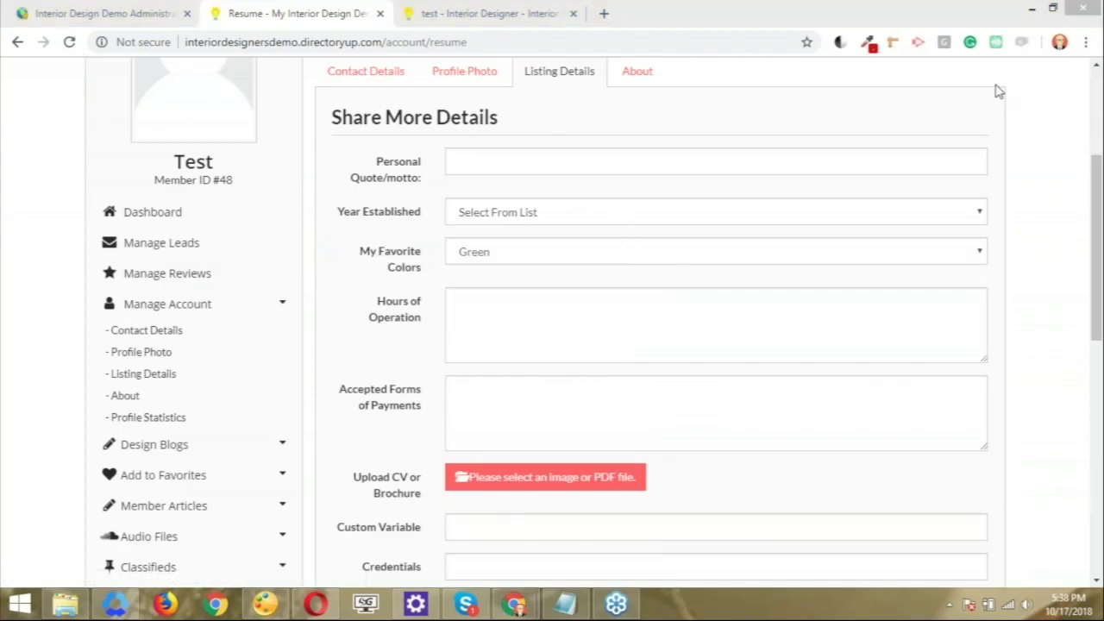
click(509, 253)
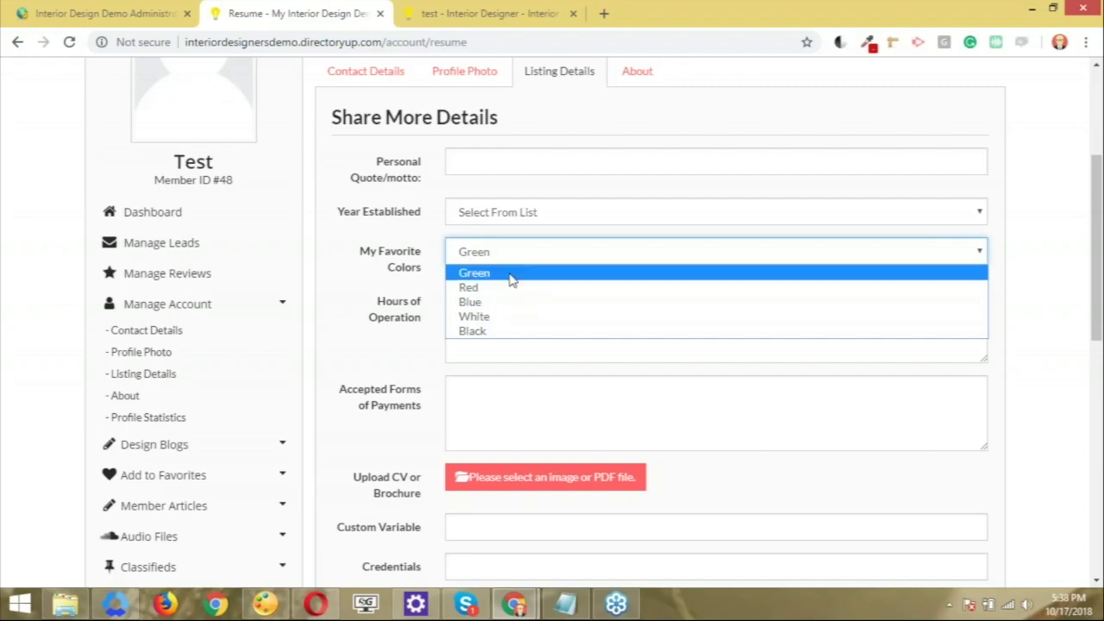
click(510, 279)
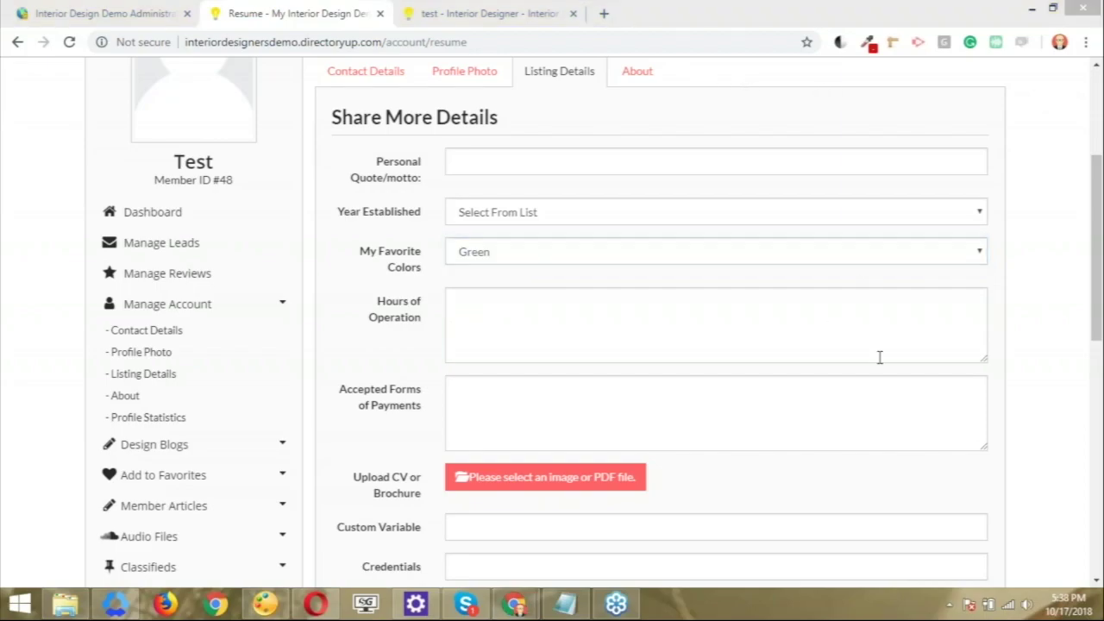
Save the test member's listing details and check the My Favorite Colors entry on the member's public listing page.
scroll(604, 129, down, 4)
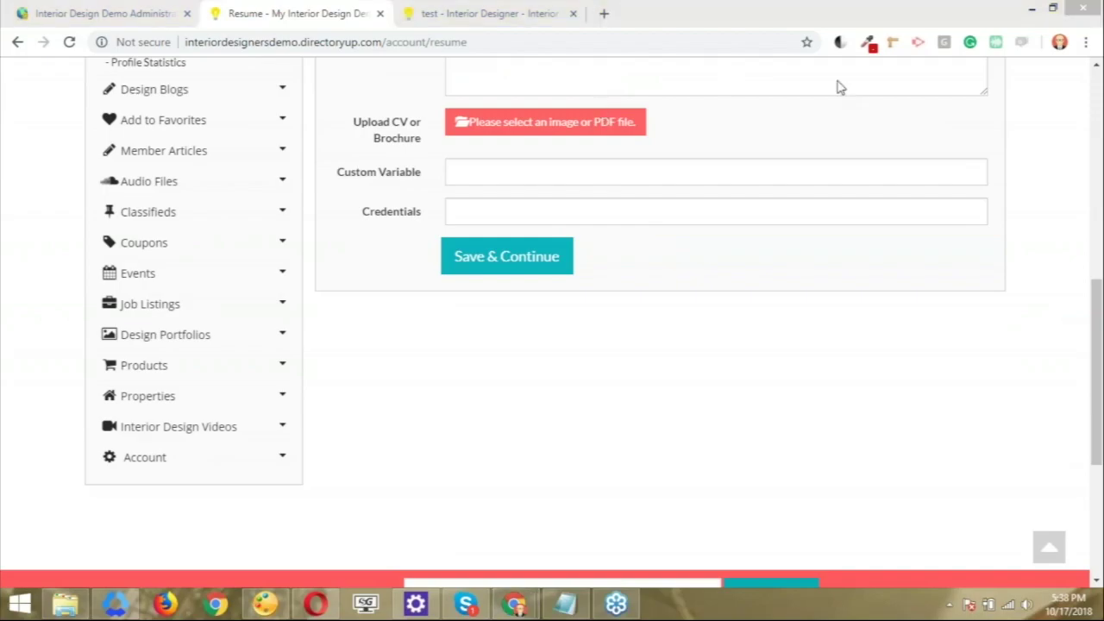
click(520, 255)
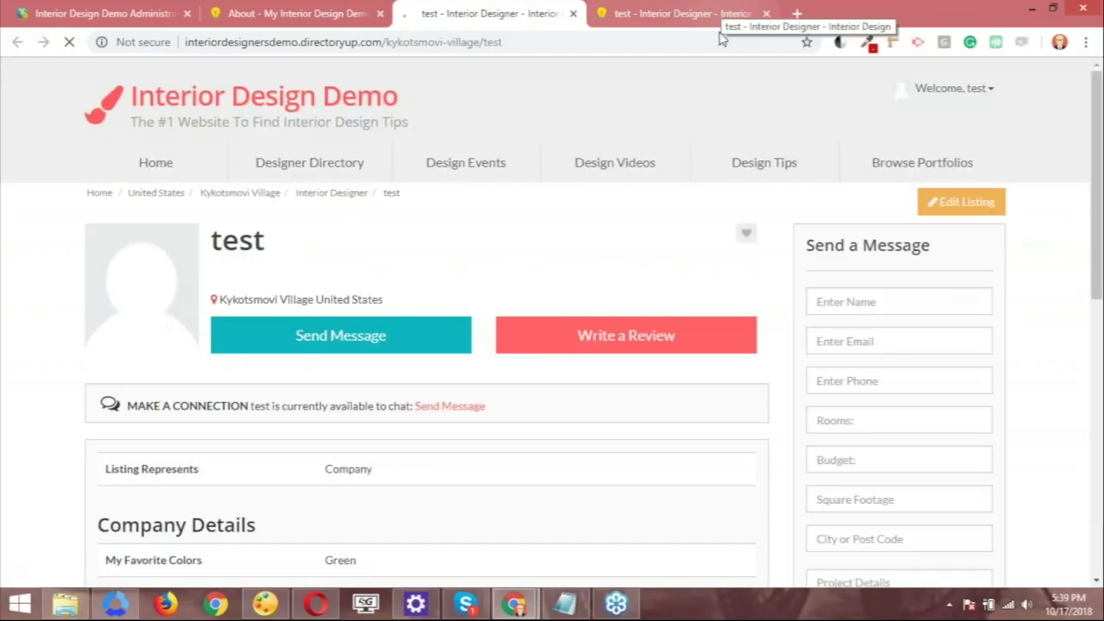
middle_click(721, 26)
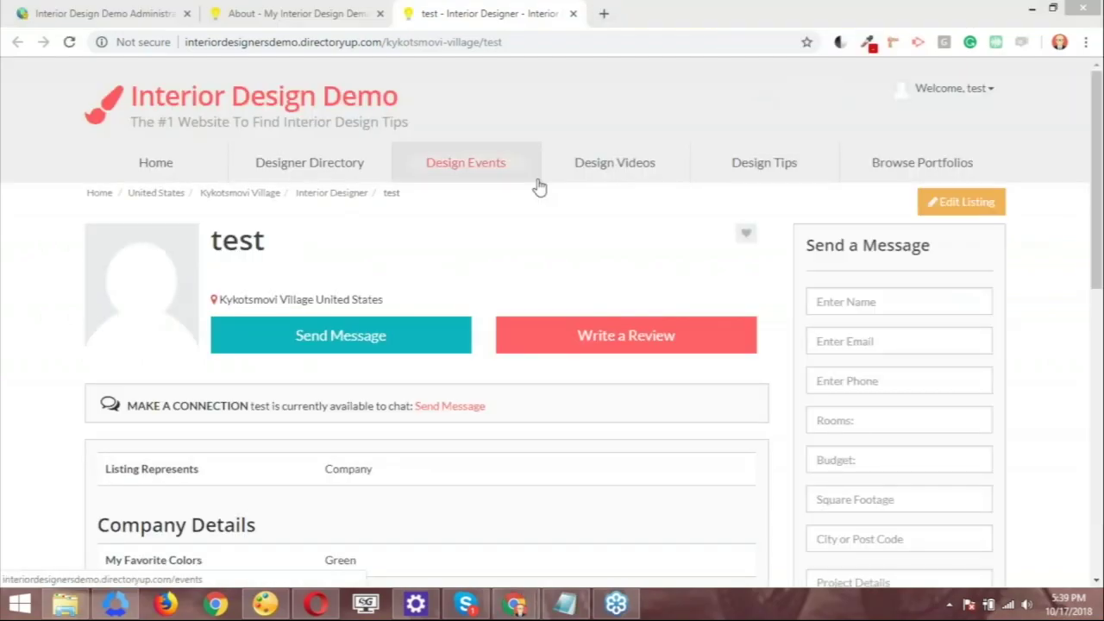
click(501, 208)
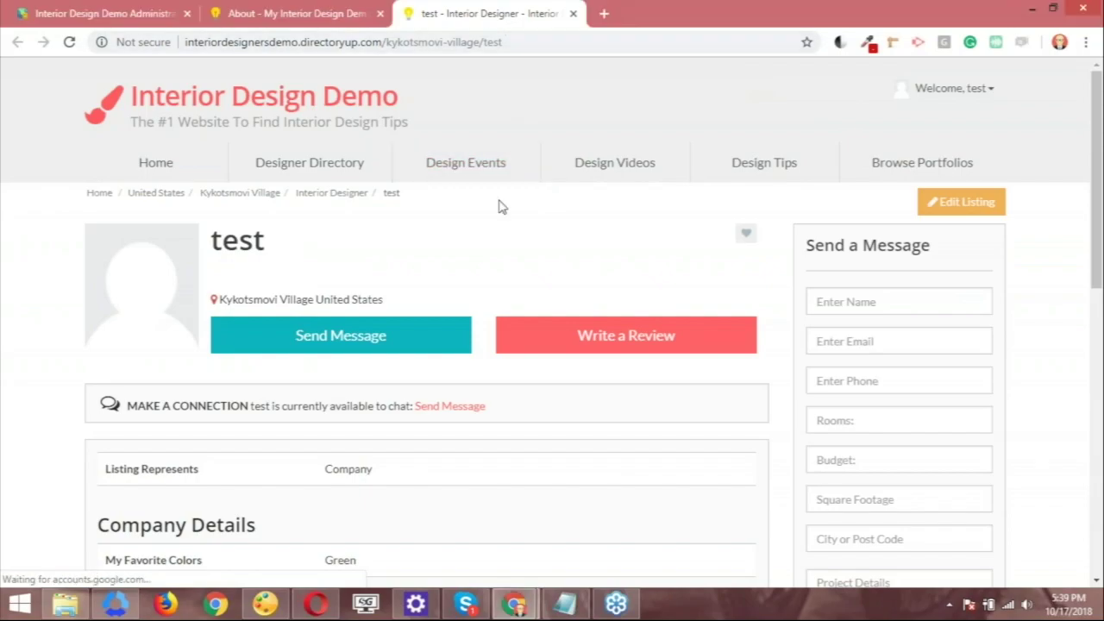
scroll(500, 207, down, 2)
drag(202, 414, 393, 415)
click(392, 415)
double_click(326, 401)
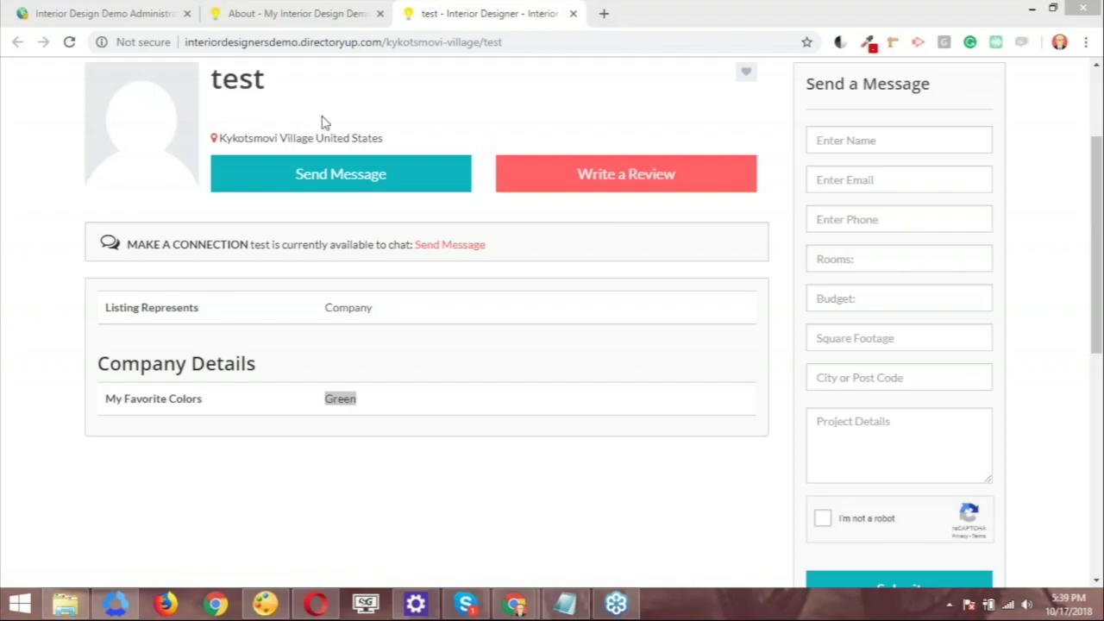
In the Form Manager, set Show in Display View to No for the My Favorite Colors field and save the form changes.
click(118, 14)
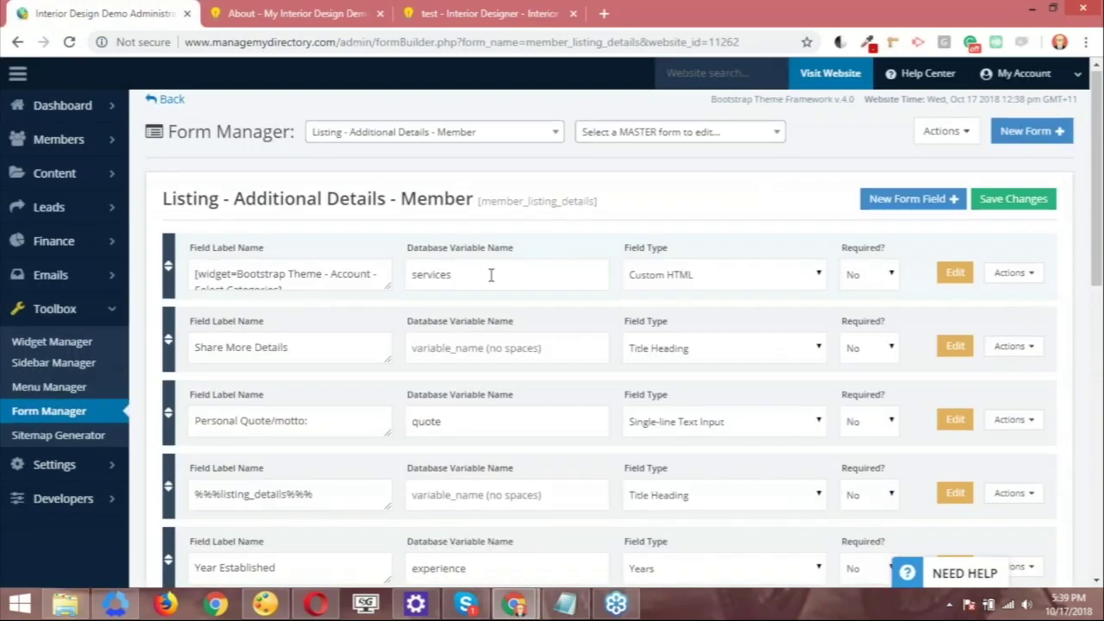
scroll(490, 274, down, 1)
scroll(490, 274, down, 3)
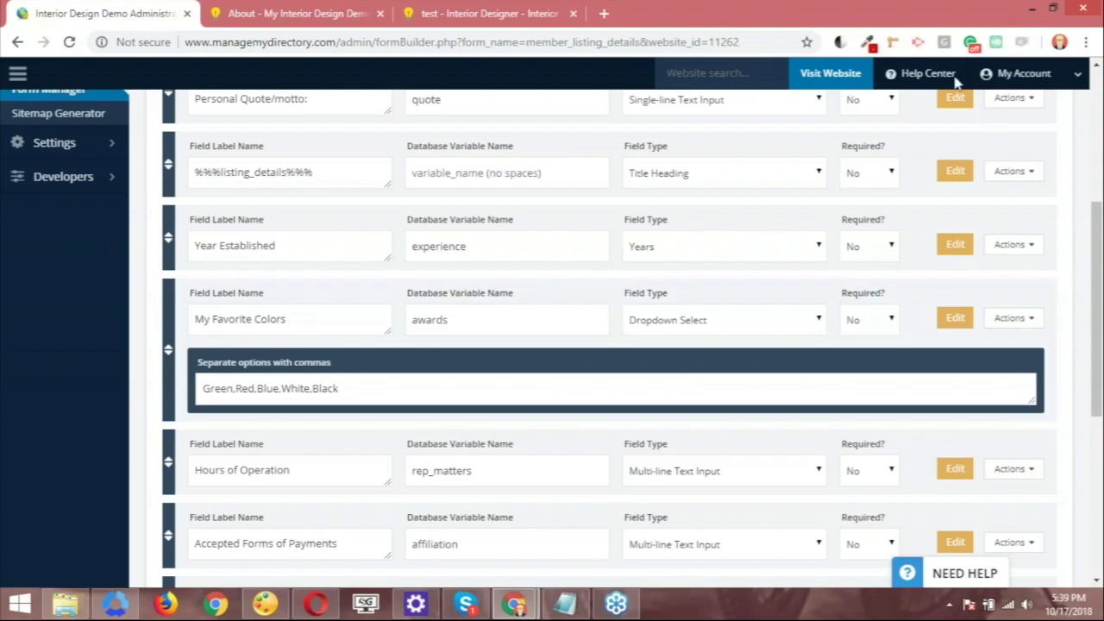
click(955, 319)
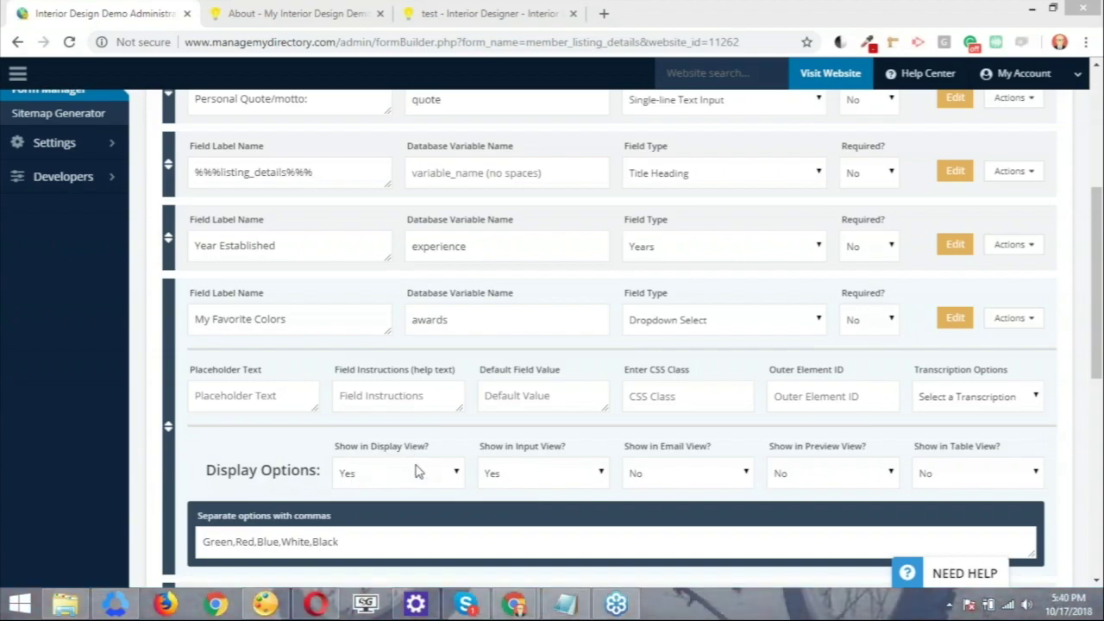
click(395, 476)
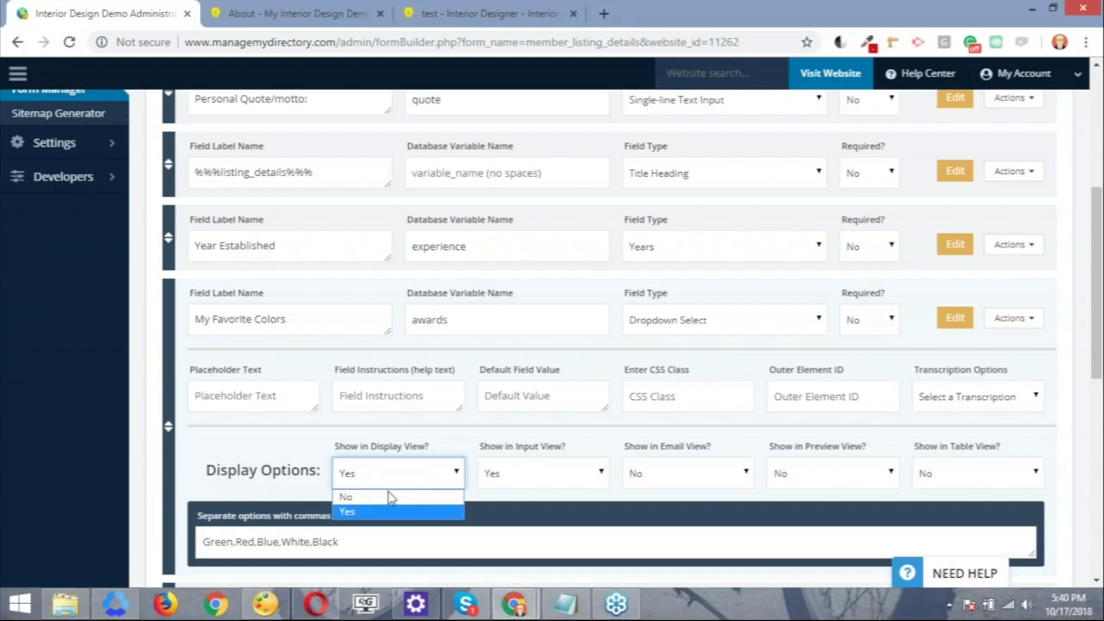
click(388, 498)
scroll(781, 376, up, 5)
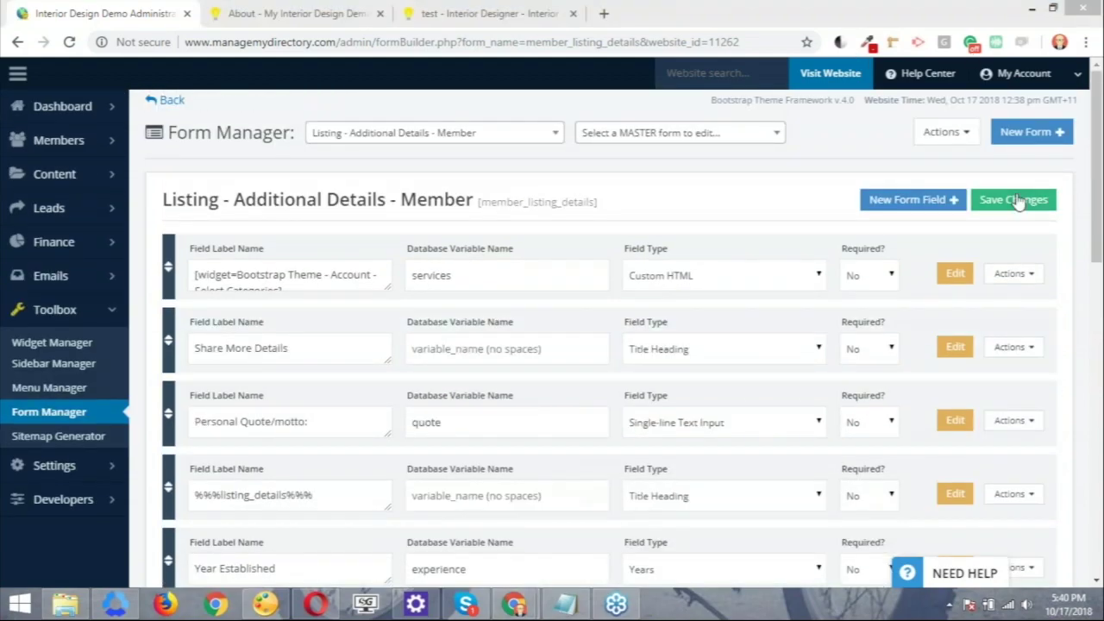
click(1016, 201)
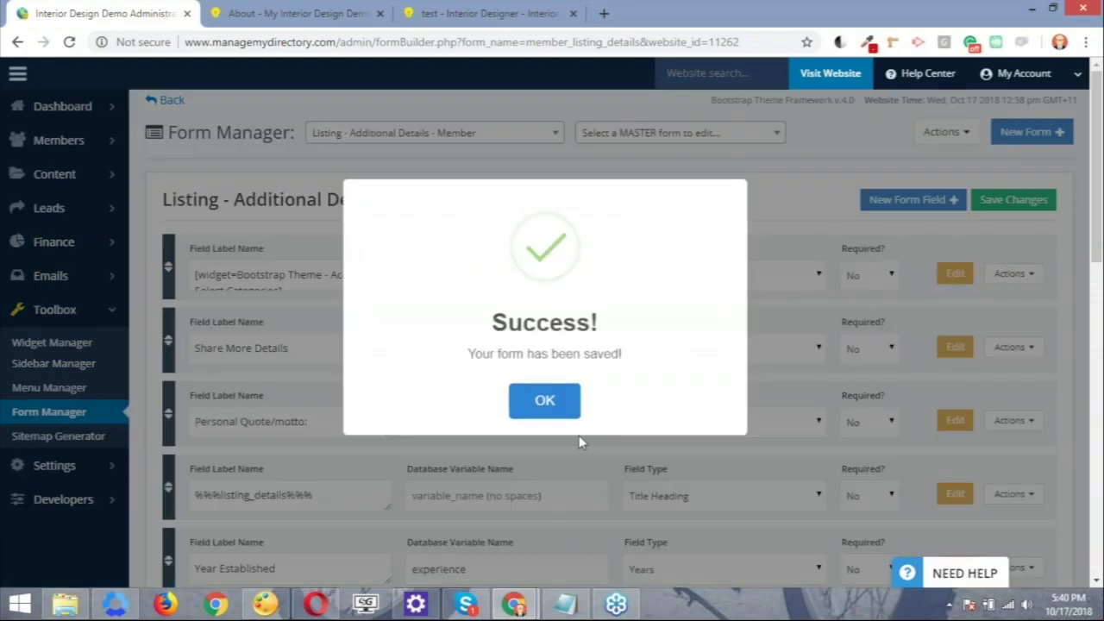
click(557, 405)
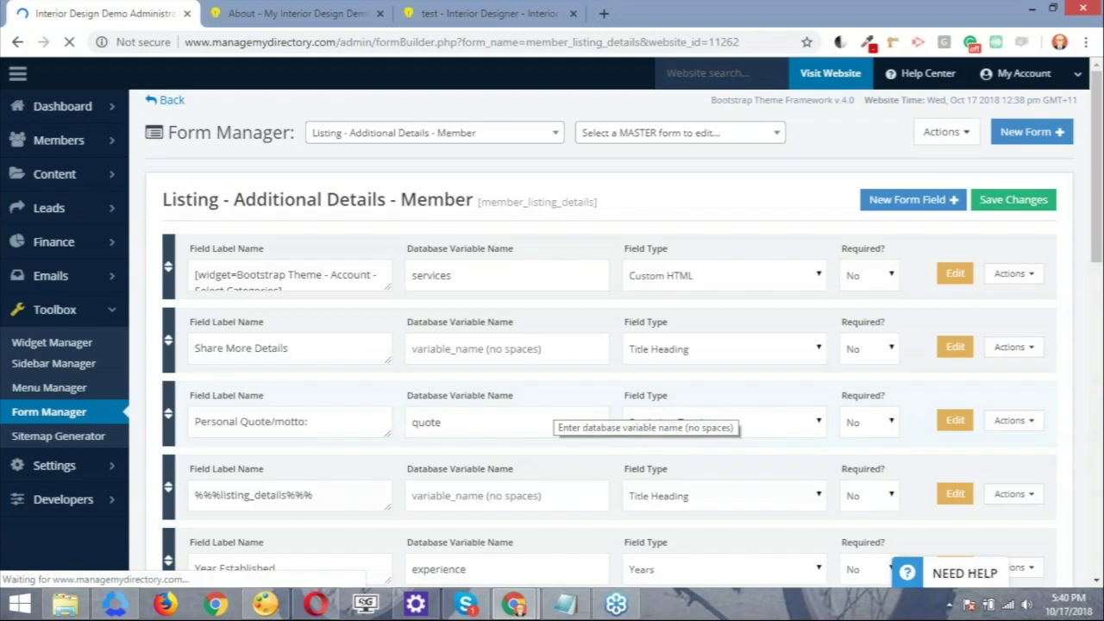
Reload the public listing and check whether My Favorite Colors appears there and on the member's Listing Details page.
click(483, 13)
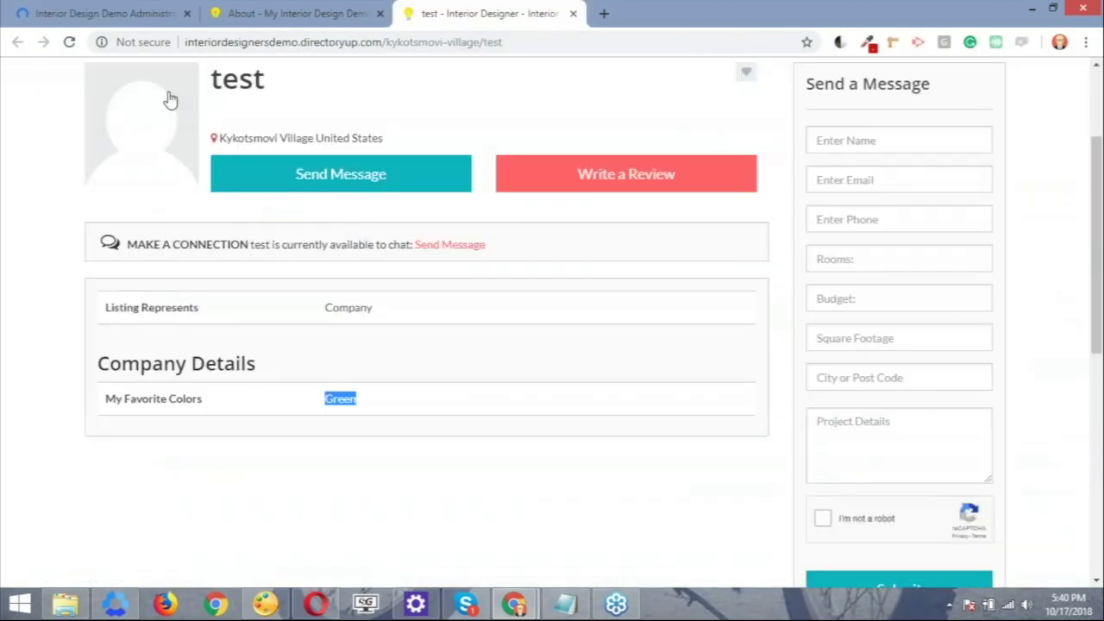
click(102, 17)
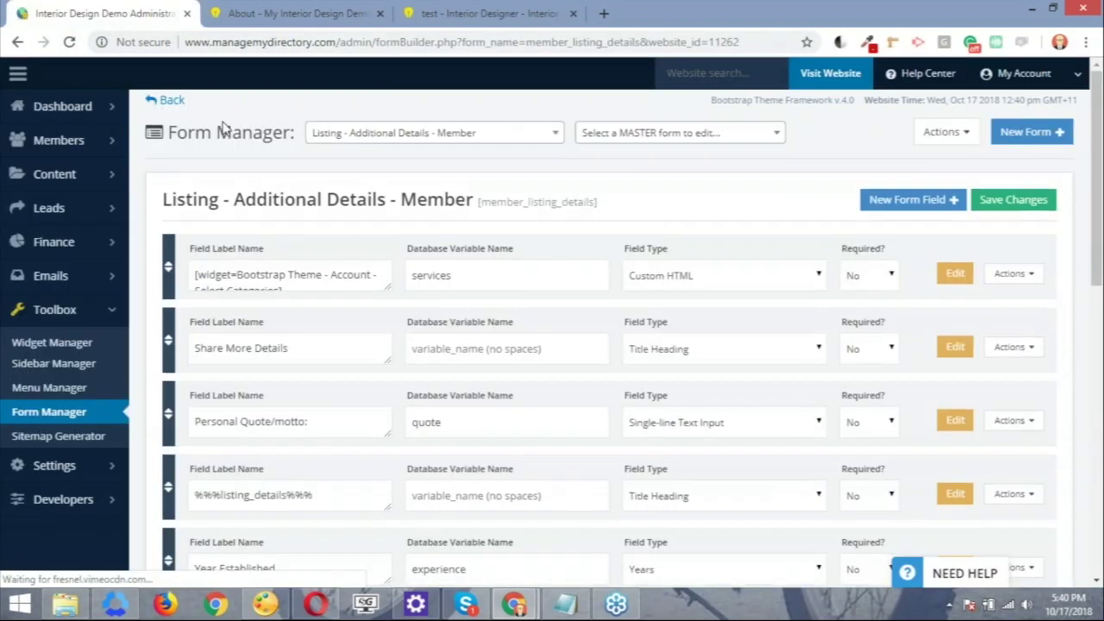
click(473, 16)
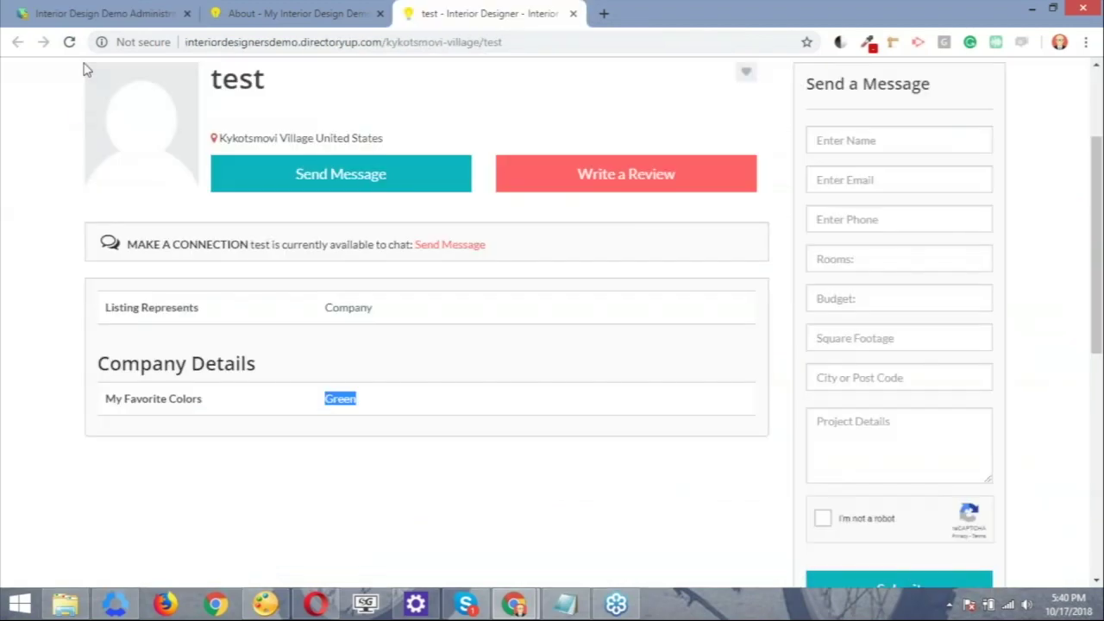
click(69, 41)
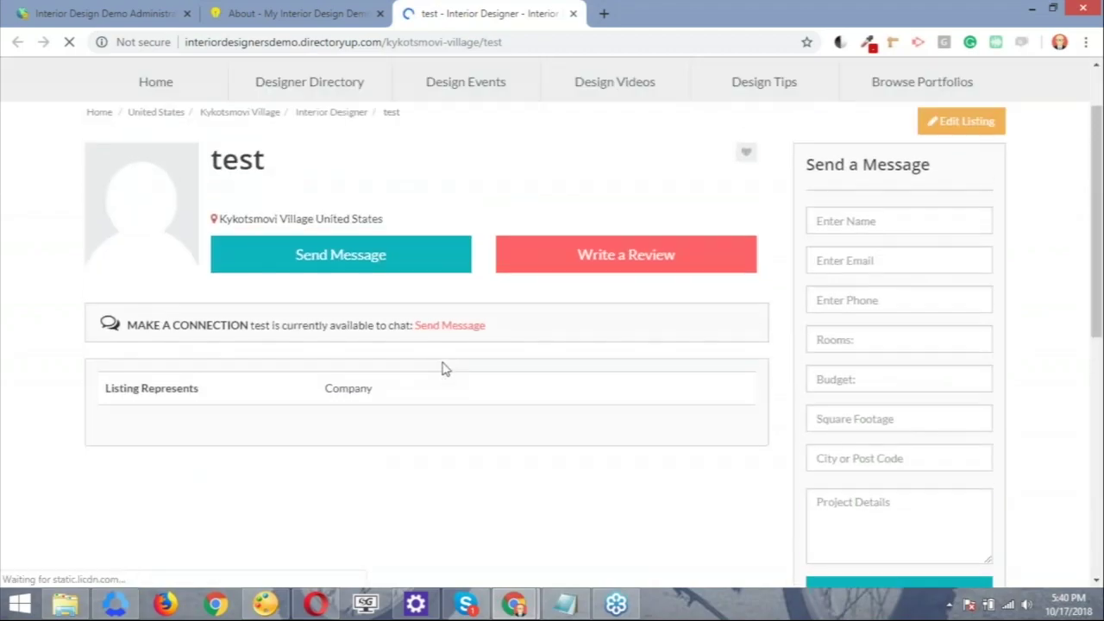
click(319, 17)
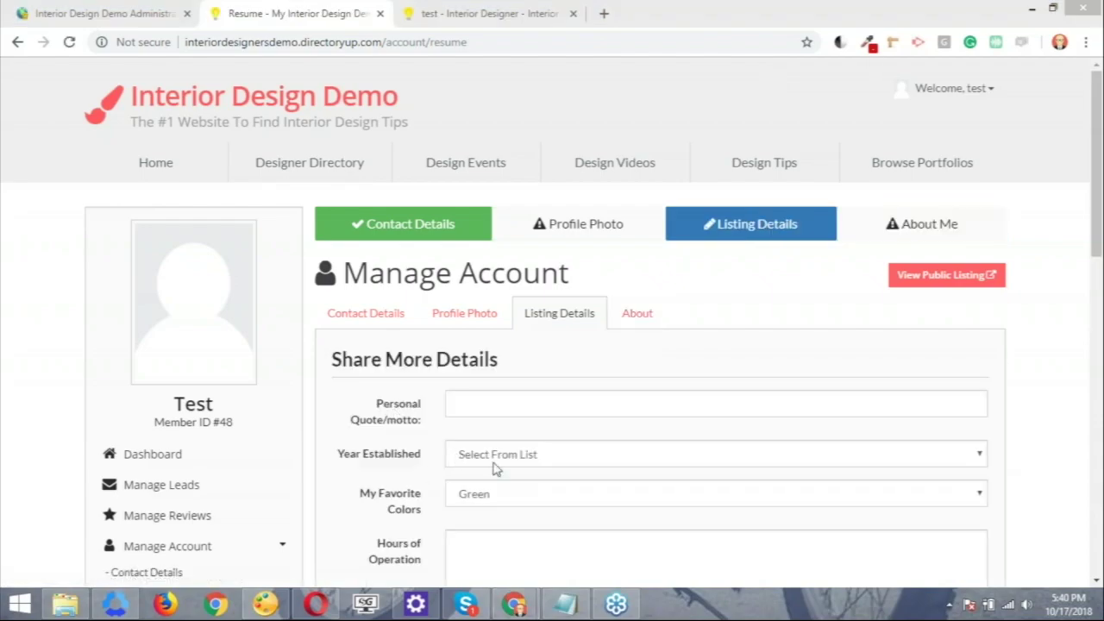
click(404, 499)
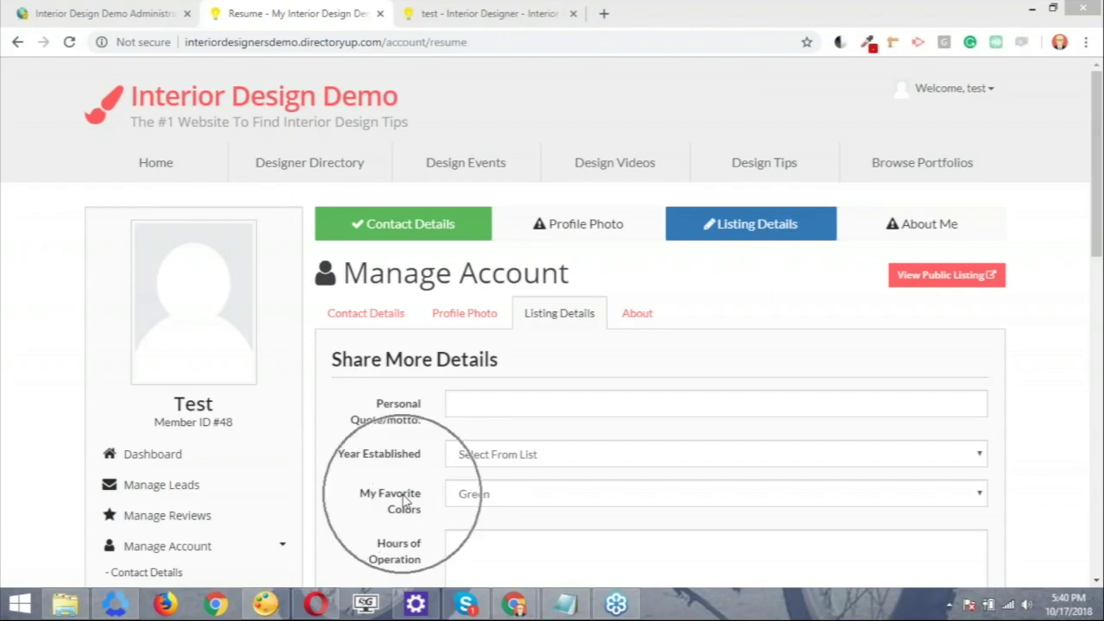
Add a new form field labelled "My Favorite Motorcycles" to the Listing - Additional Details - Member form.
click(116, 19)
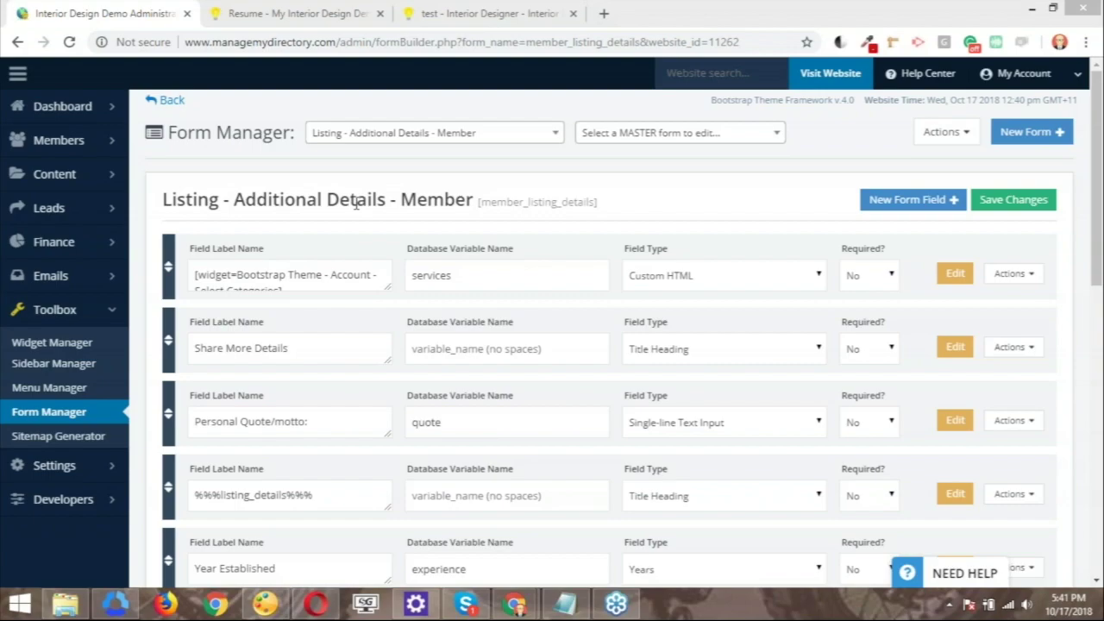
click(931, 208)
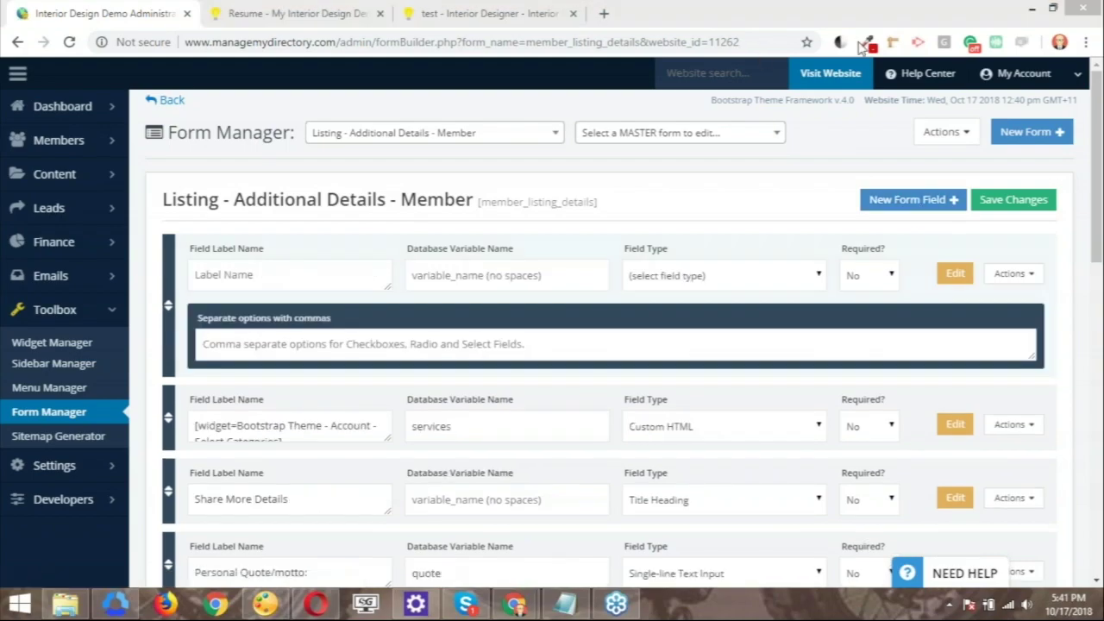
click(336, 275)
text(My Favorite Motorcy)
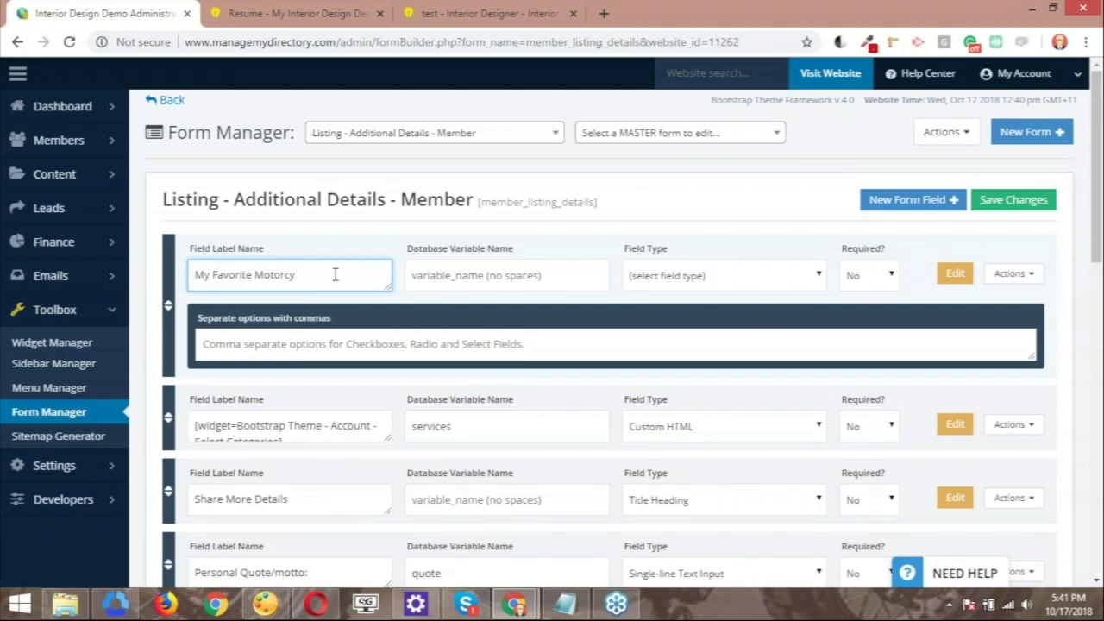
text(lcles.)
key(BackSpace)
click(954, 52)
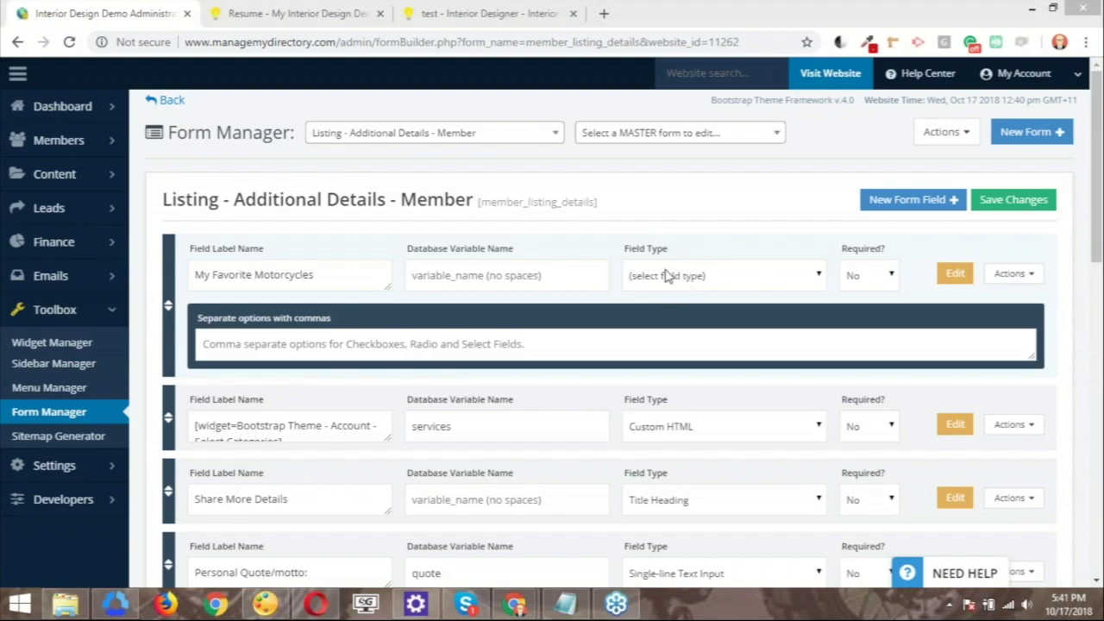
Make My Favorite Motorcycles a Dropdown Select field with the database variable name motorcycles.
click(697, 285)
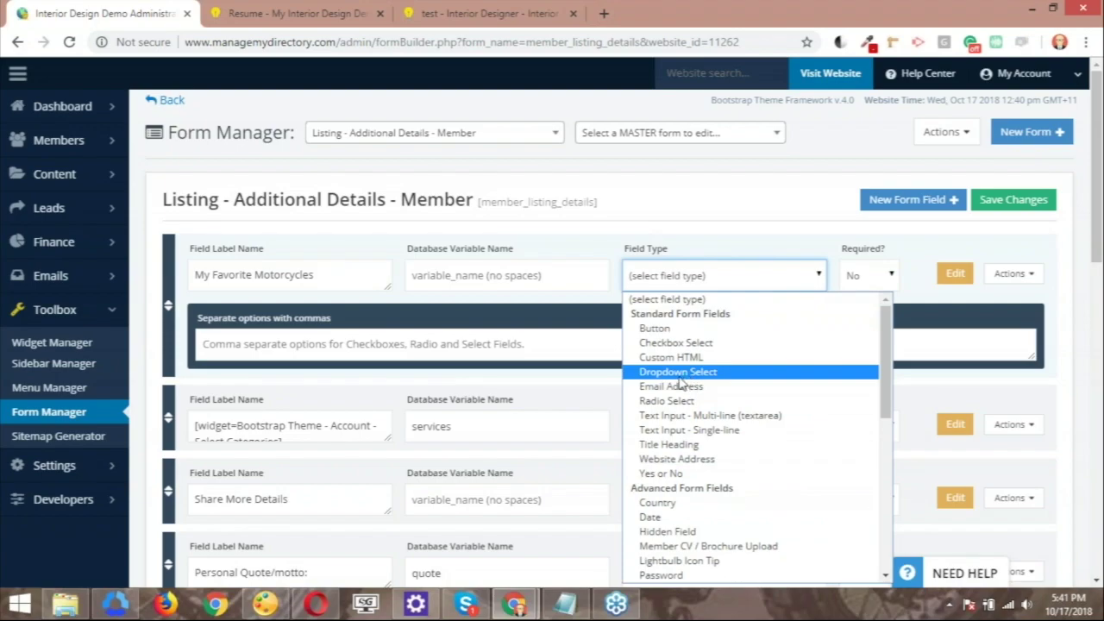
click(689, 376)
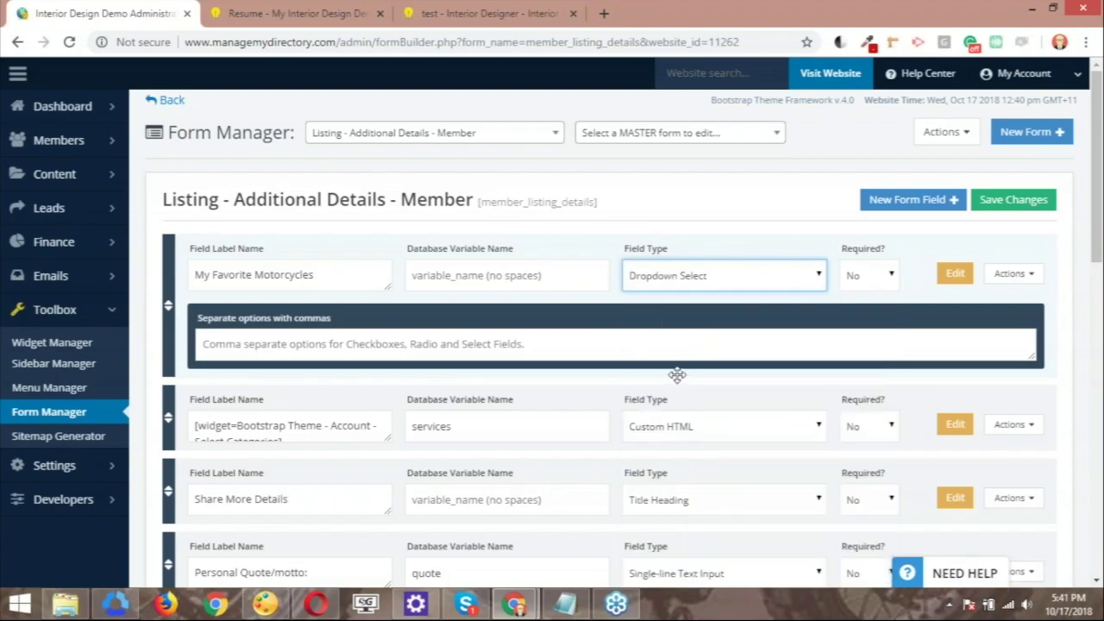
click(492, 283)
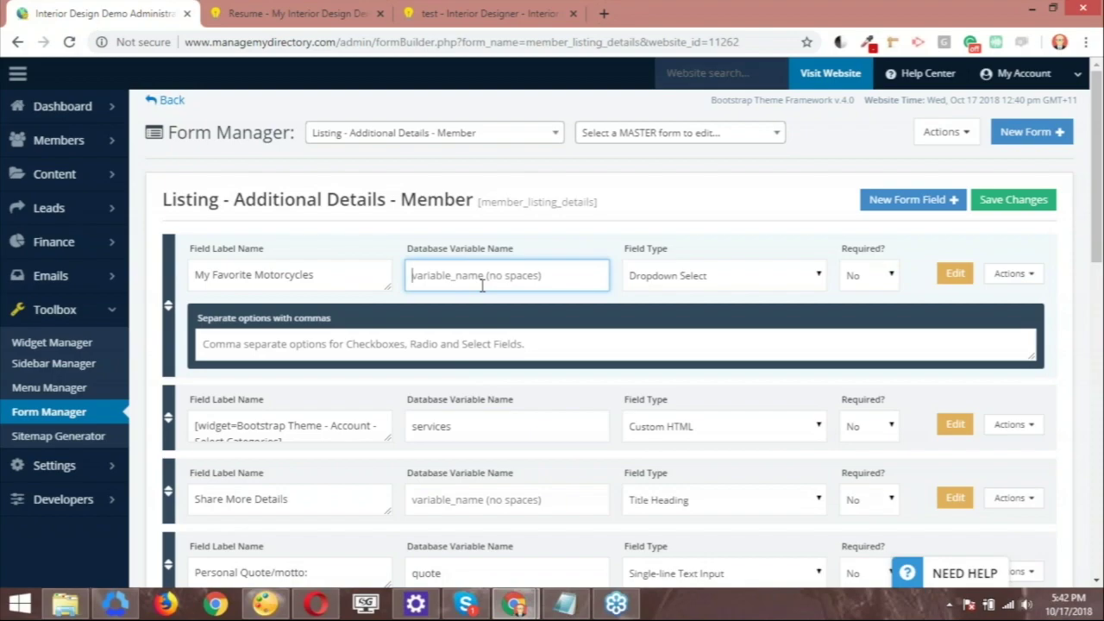
text(motorcycles)
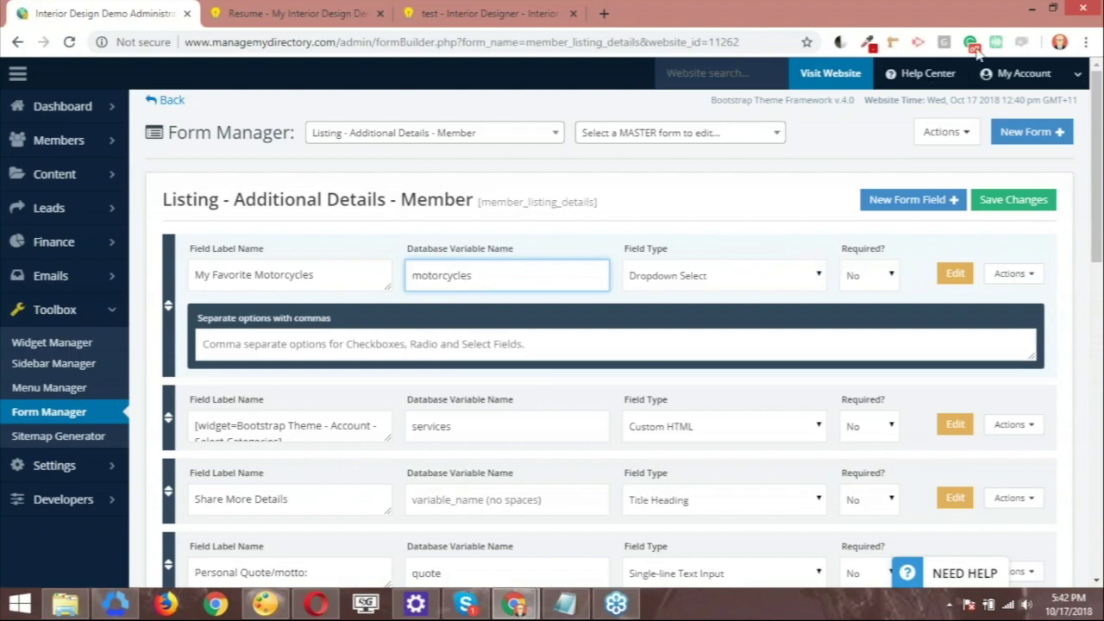
Expand the My Favorite Motorcycles field's settings and set its CSS class to form-control.
click(1013, 274)
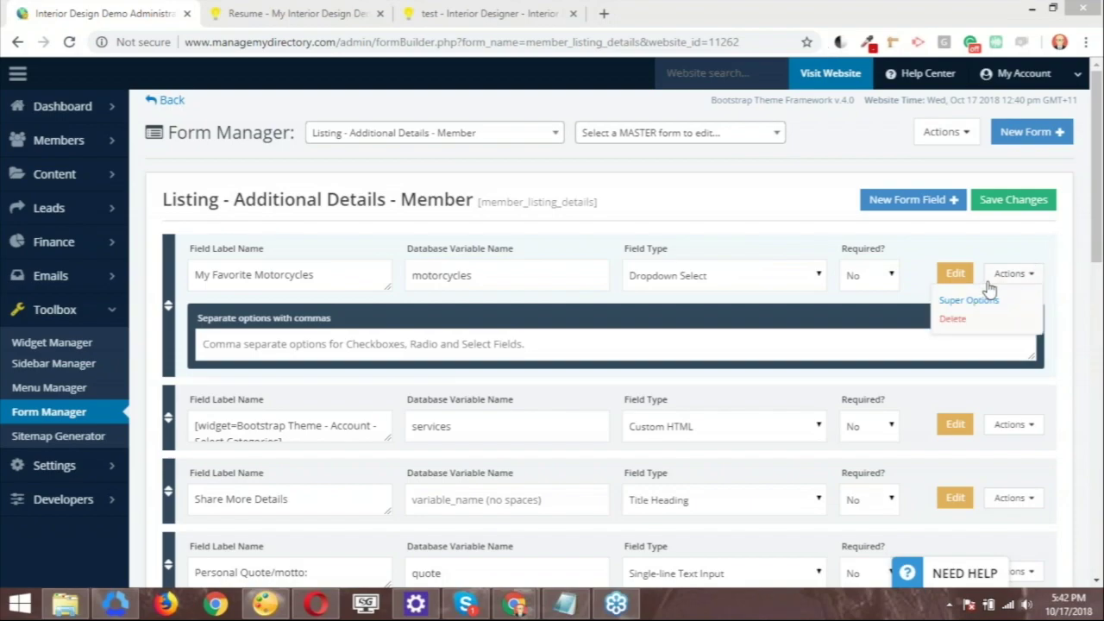
click(958, 276)
click(960, 278)
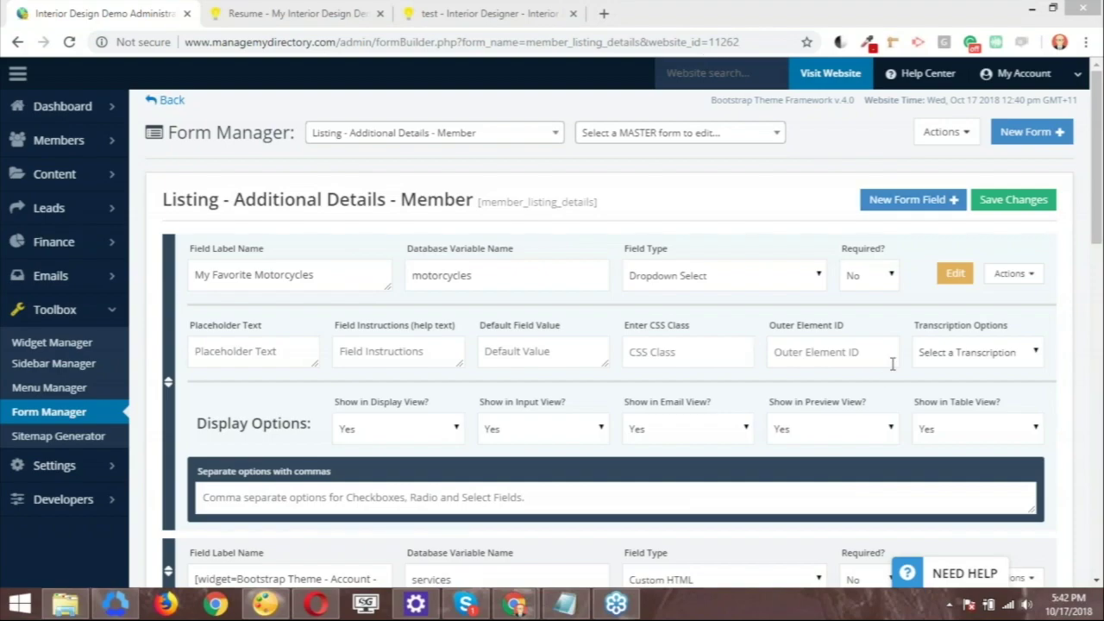
click(696, 359)
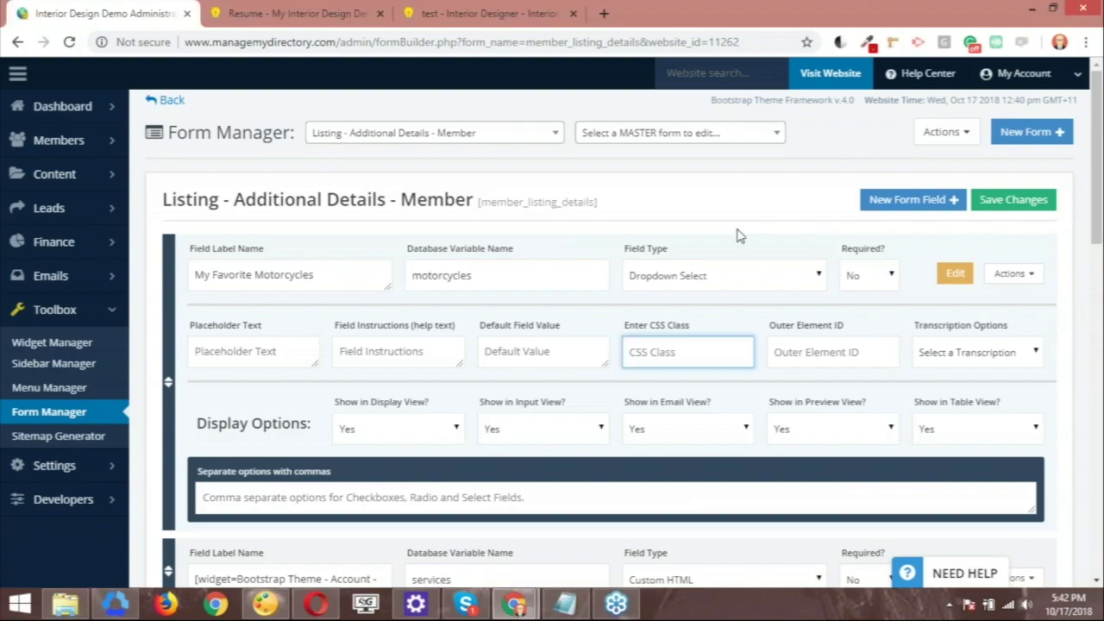
text(form-control)
Enter the dropdown options Ducati,Honda,KTM,BMW for My Favorite Motorcycles and save the form changes.
click(455, 504)
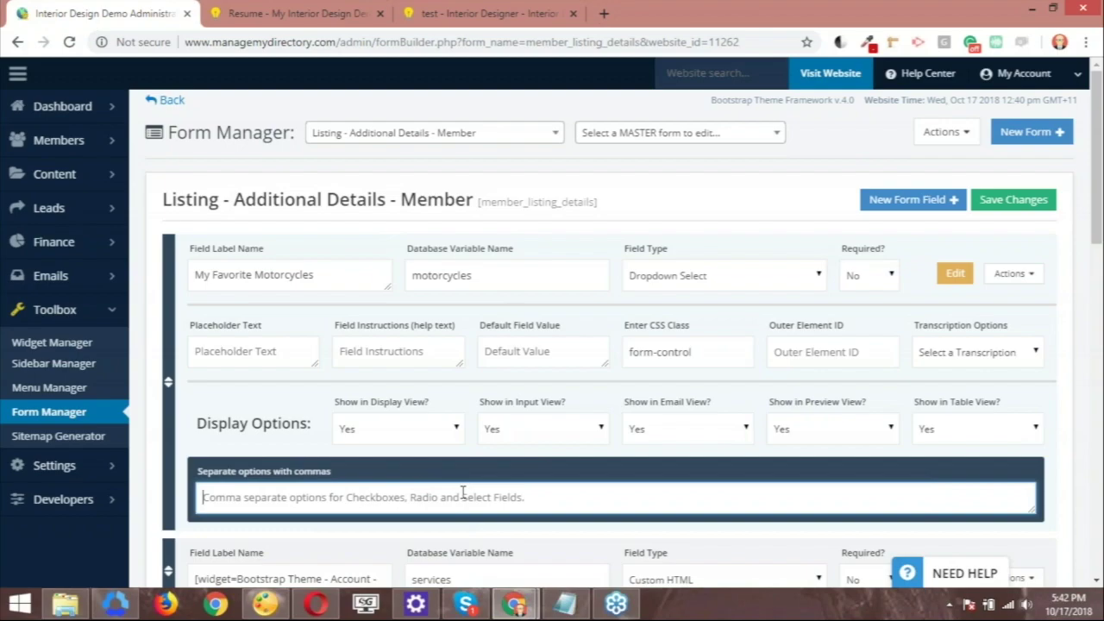
text(Duca)
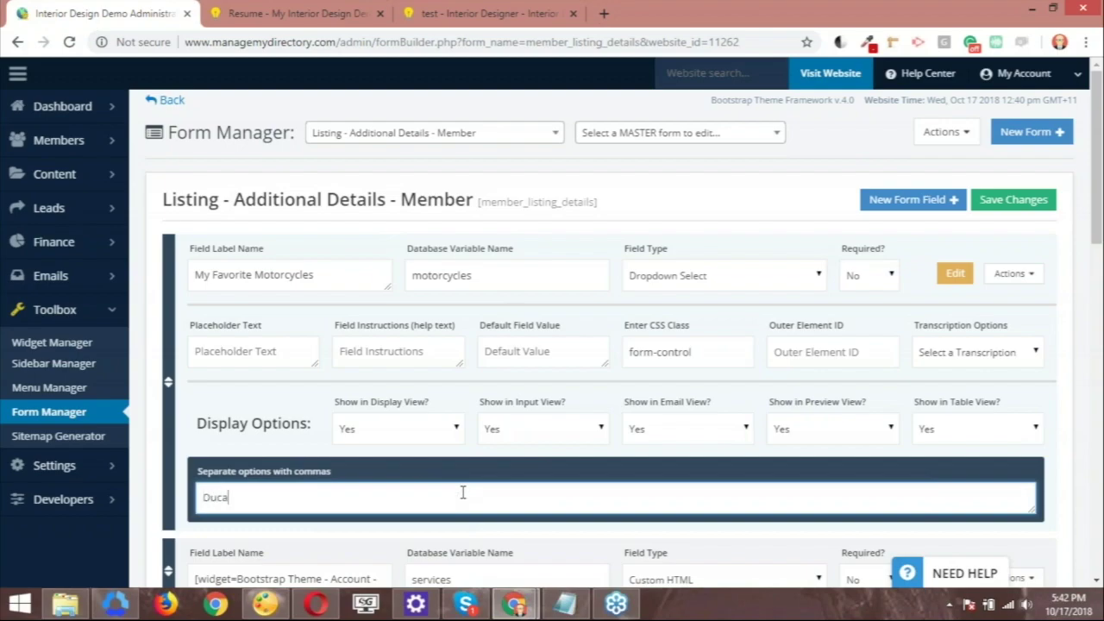
text(ti,Honda,KTM,)
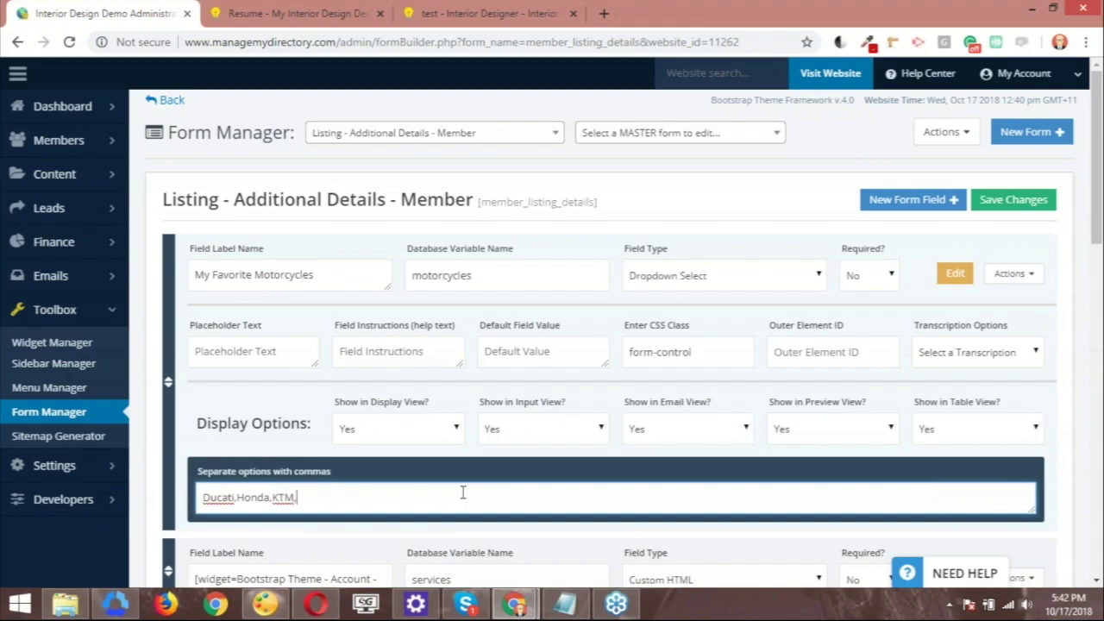
text(BMW)
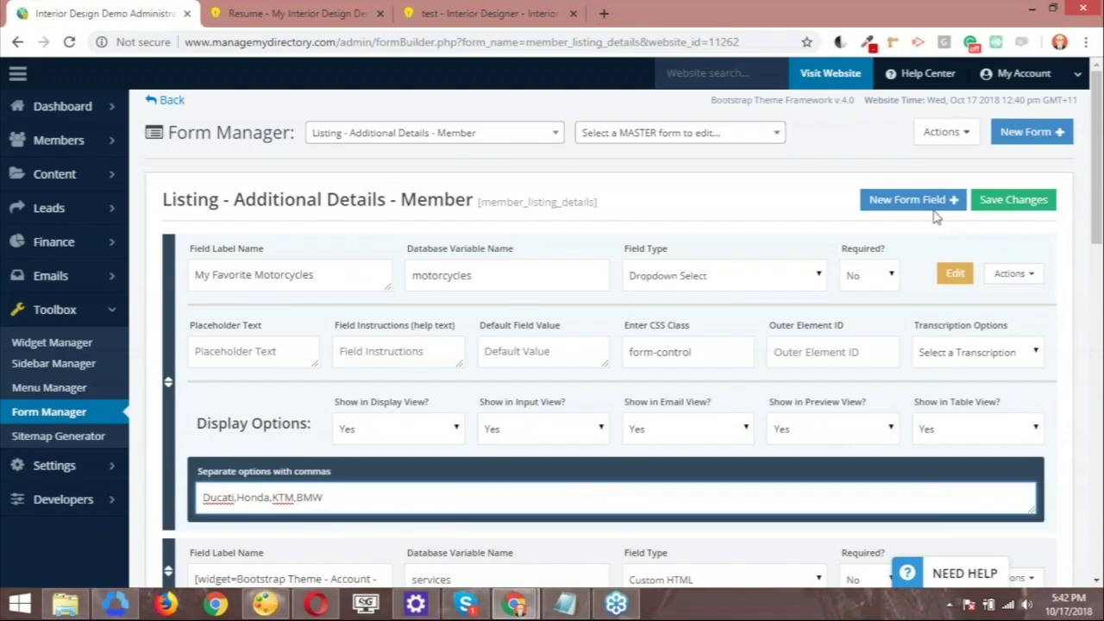
click(1023, 208)
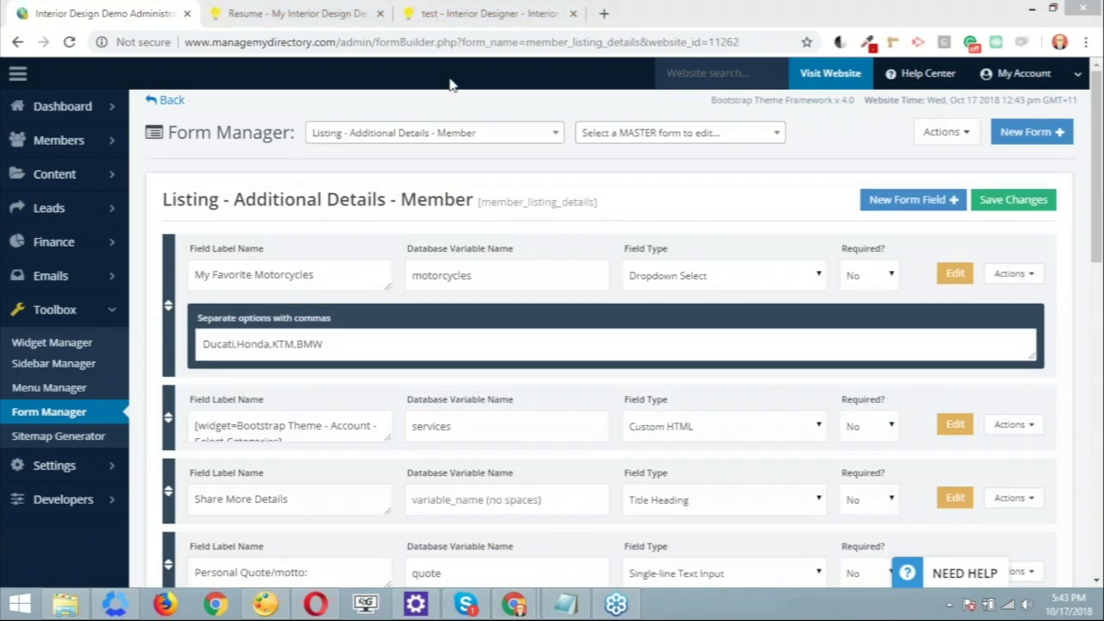
Reload the member's Listing Details page to check the new My Favorite Motorcycles dropdown.
click(294, 13)
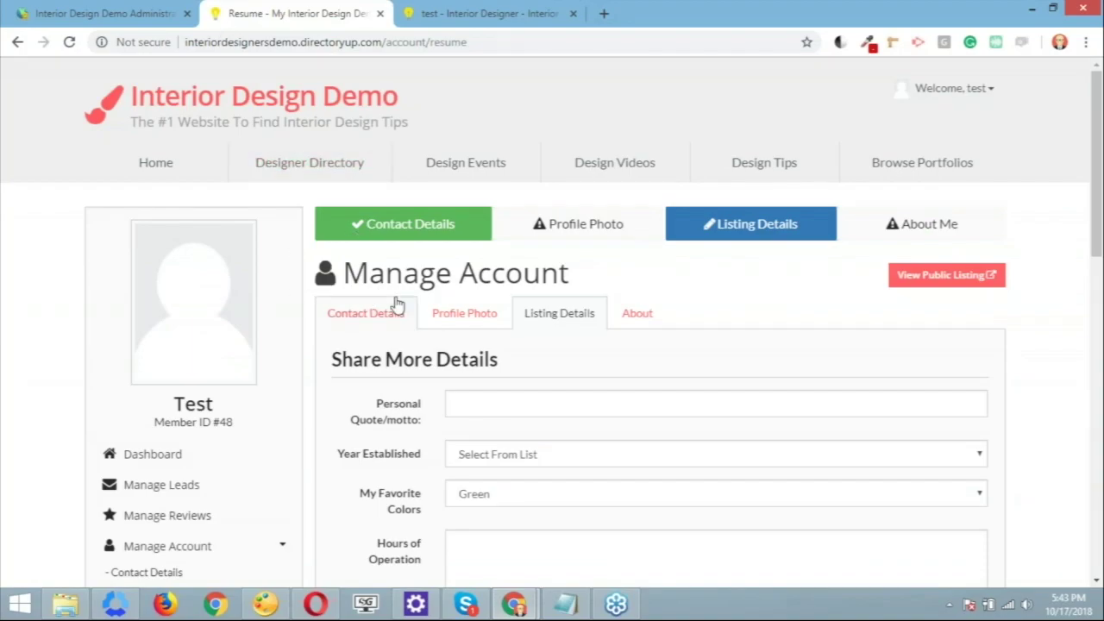
click(69, 41)
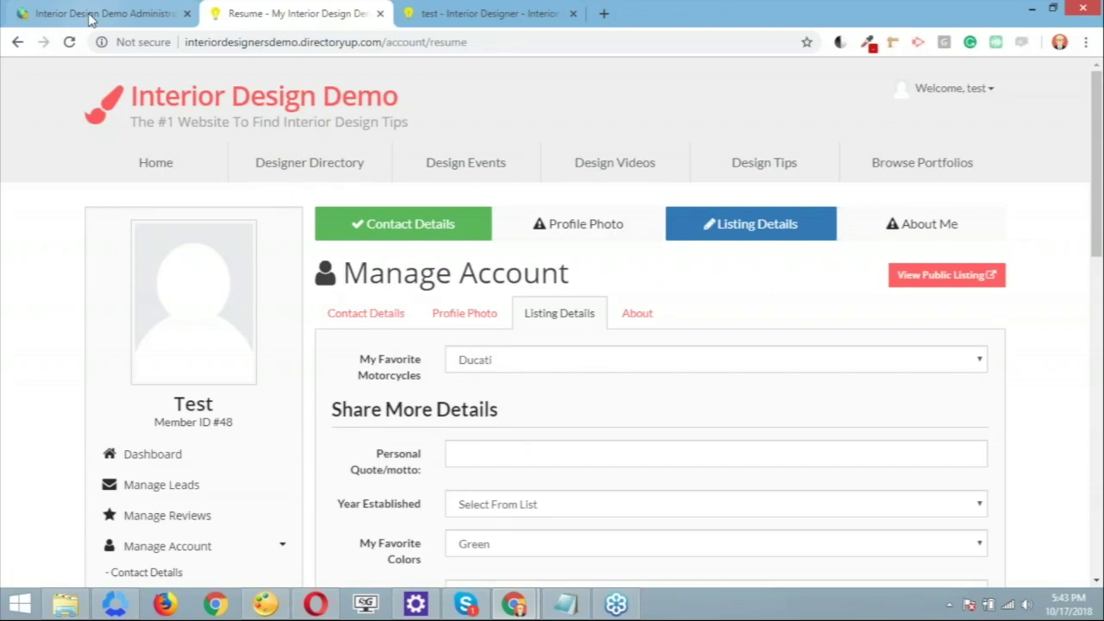
Move the My Favorite Motorcycles field directly below Personal Quote/motto, save the form, and check the order on the member's reloaded Listing Details page.
click(90, 15)
drag(404, 254, 384, 535)
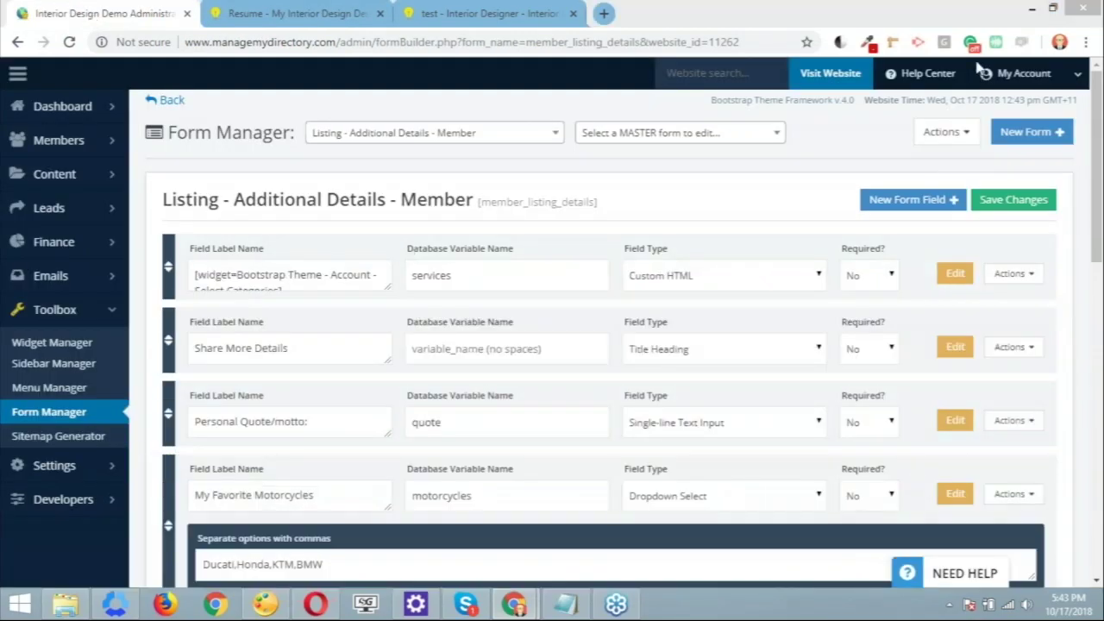
click(1018, 202)
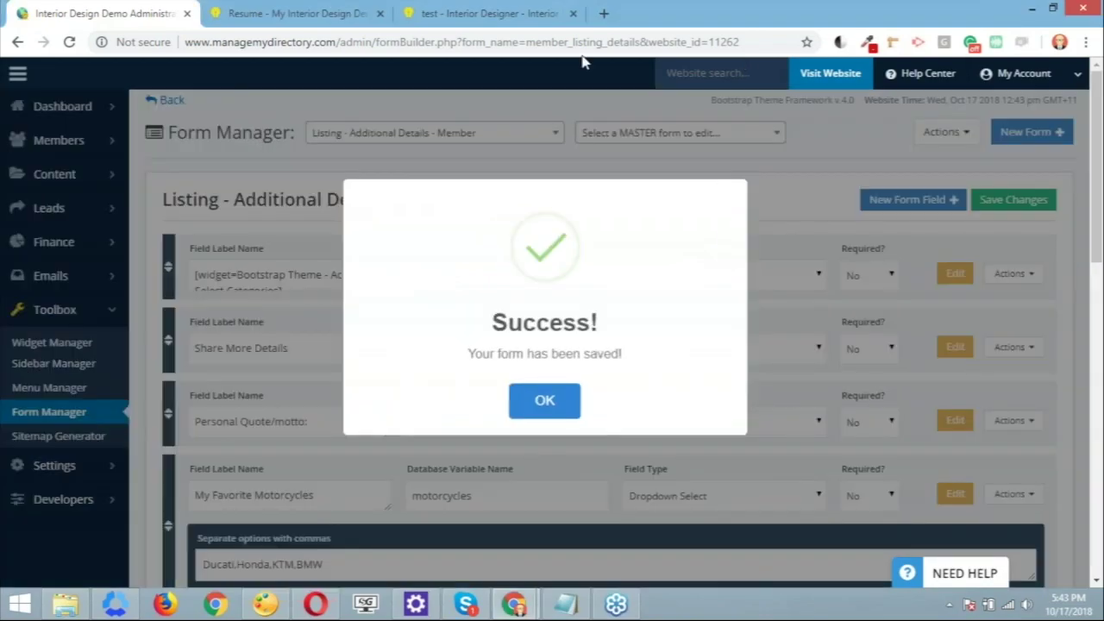
click(545, 401)
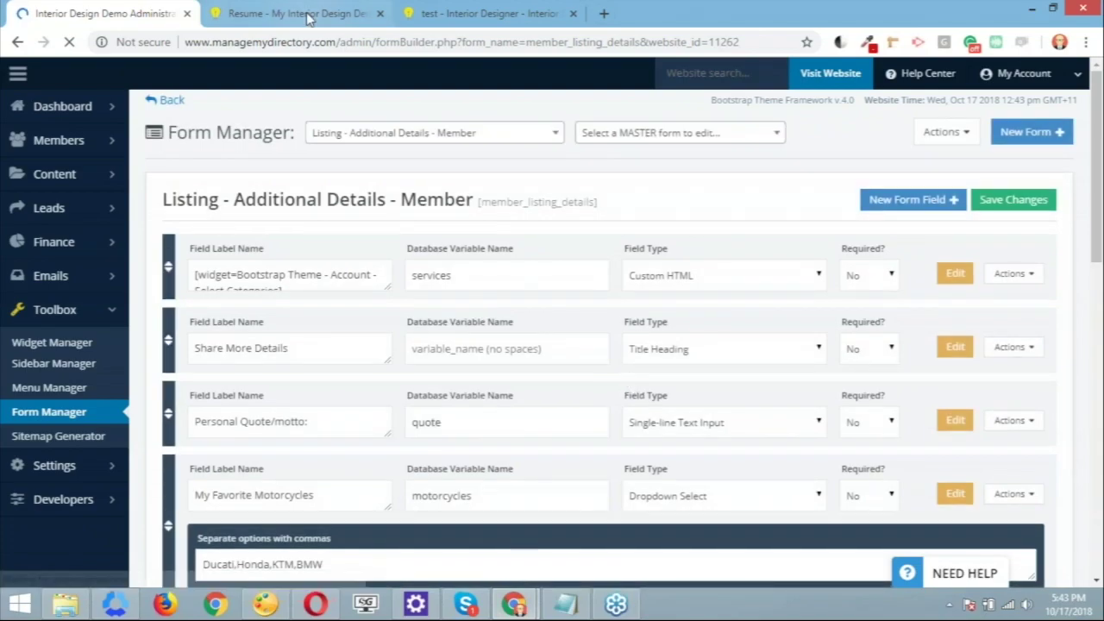
click(294, 13)
click(69, 42)
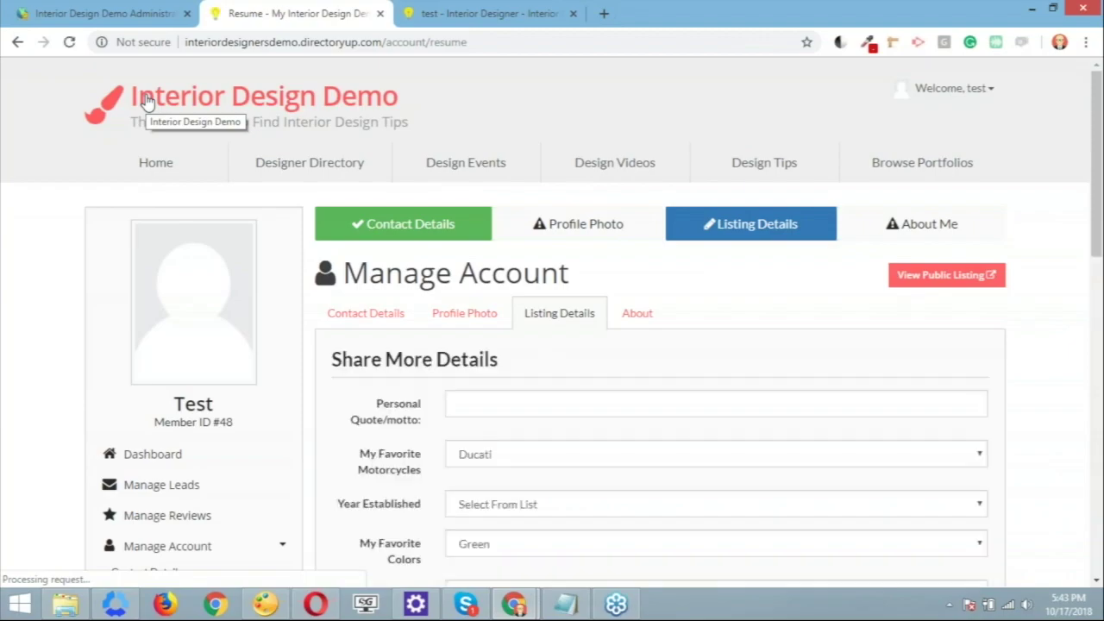
Set Show in Input View to No for My Favorite Motorcycles, save the form, and reload the member's Listing Details page to check it.
click(95, 17)
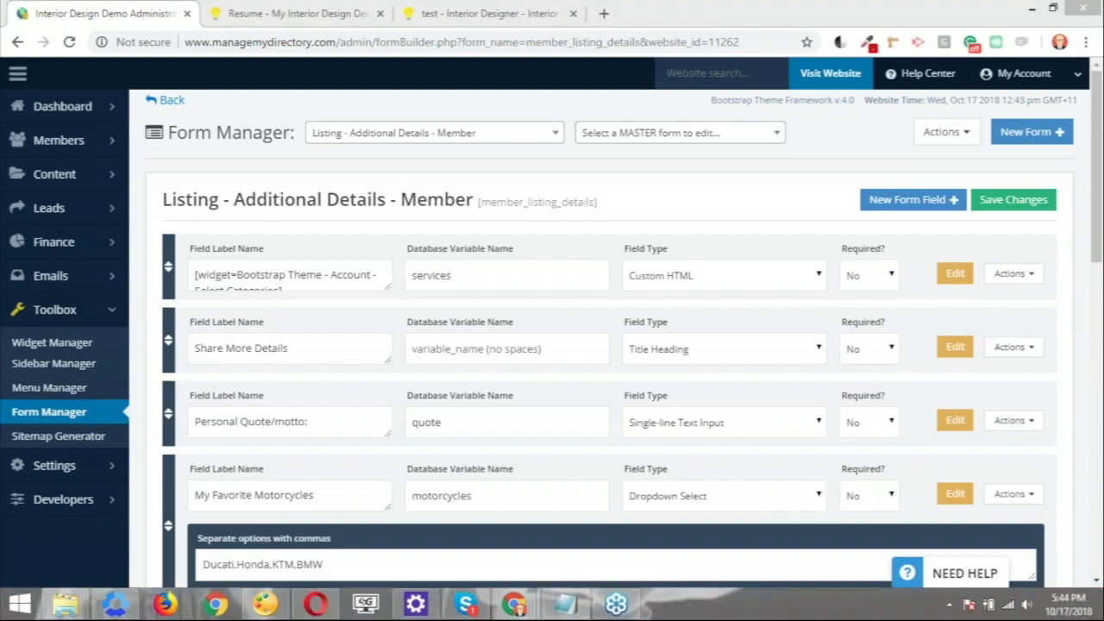
scroll(604, 346, down, 2)
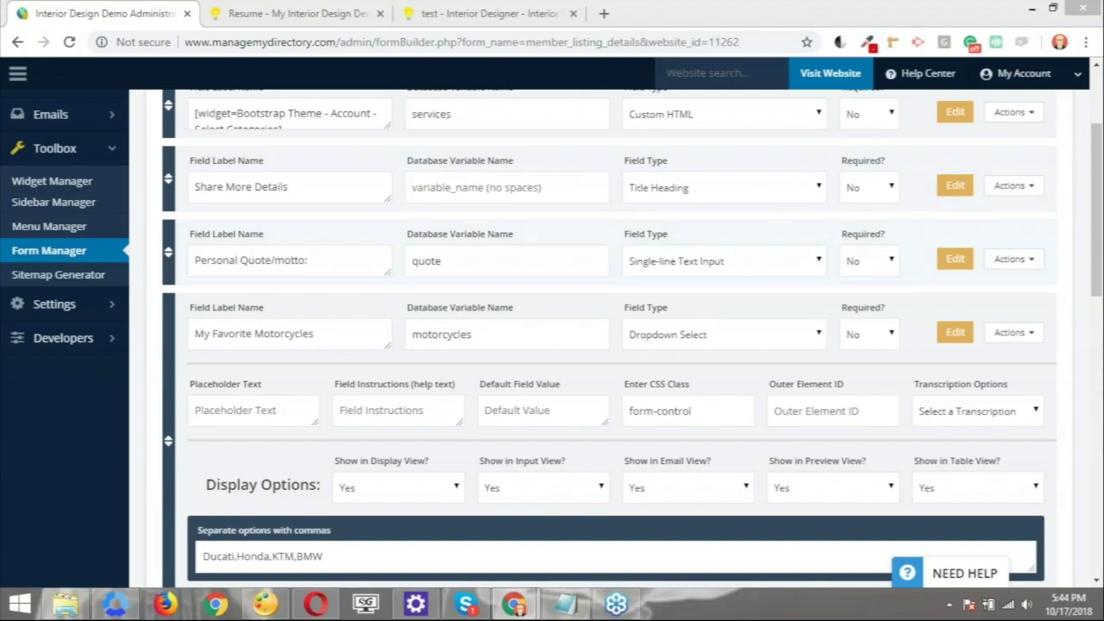
click(589, 494)
click(573, 511)
scroll(740, 280, up, 1)
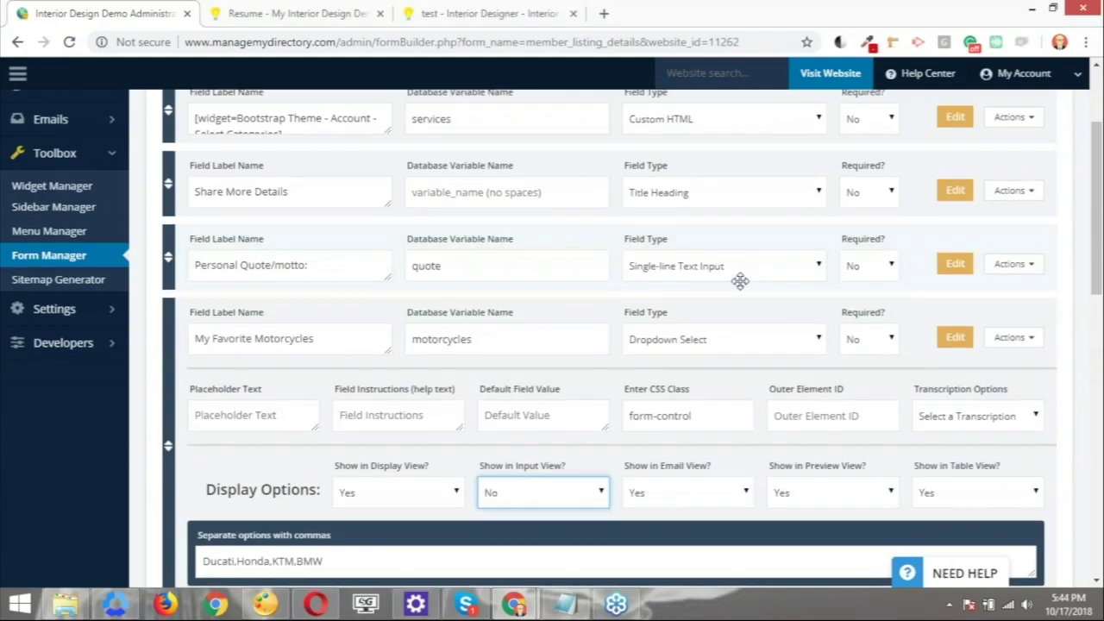
scroll(740, 281, up, 2)
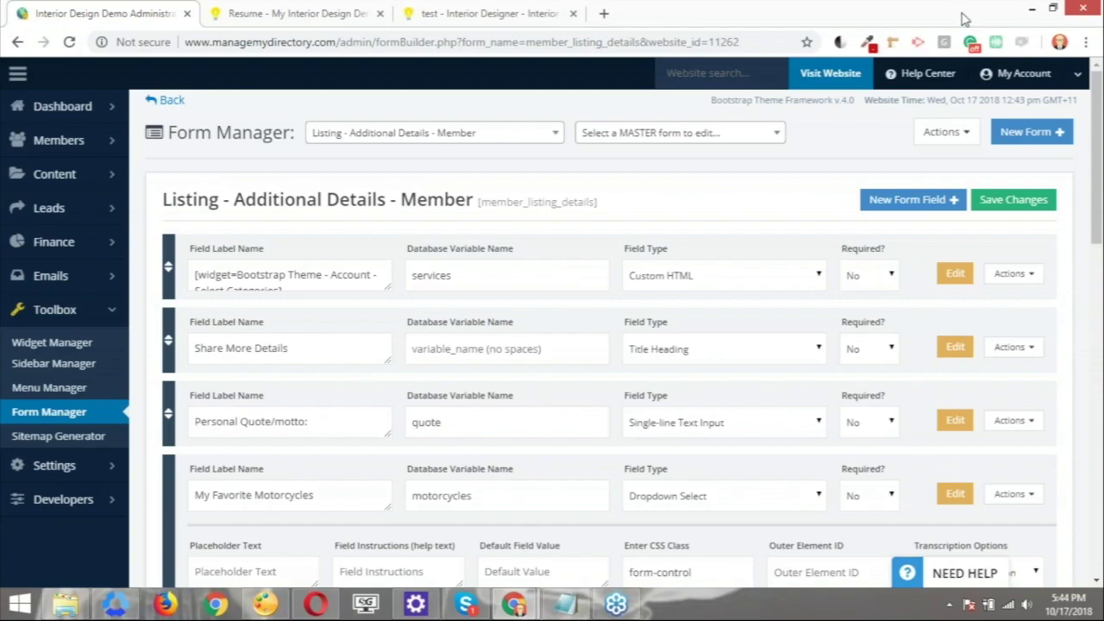
click(1012, 212)
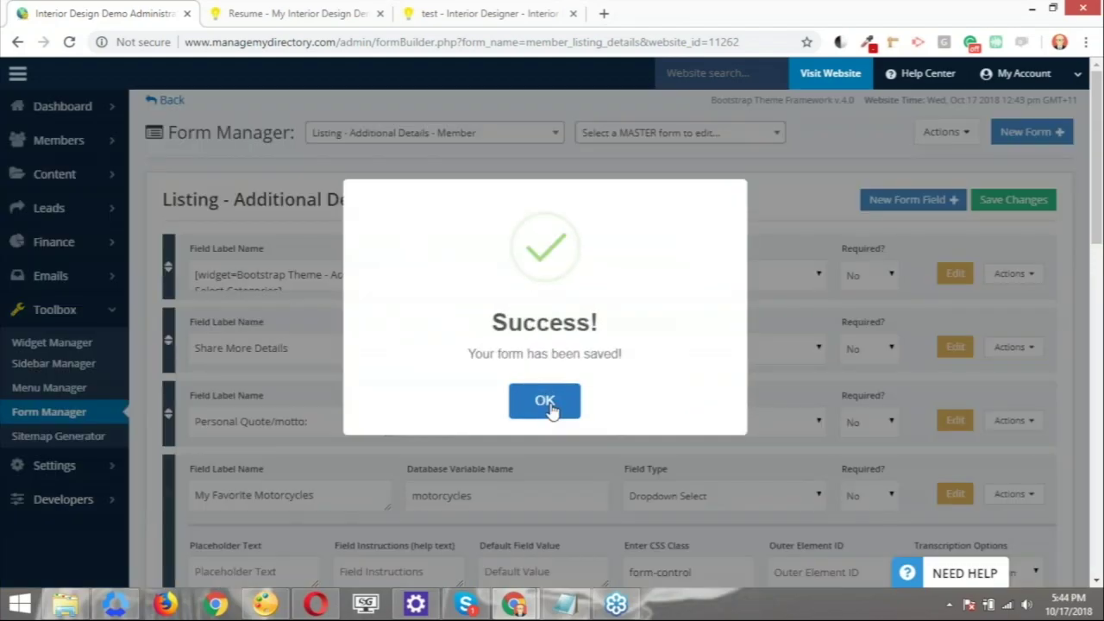
click(545, 401)
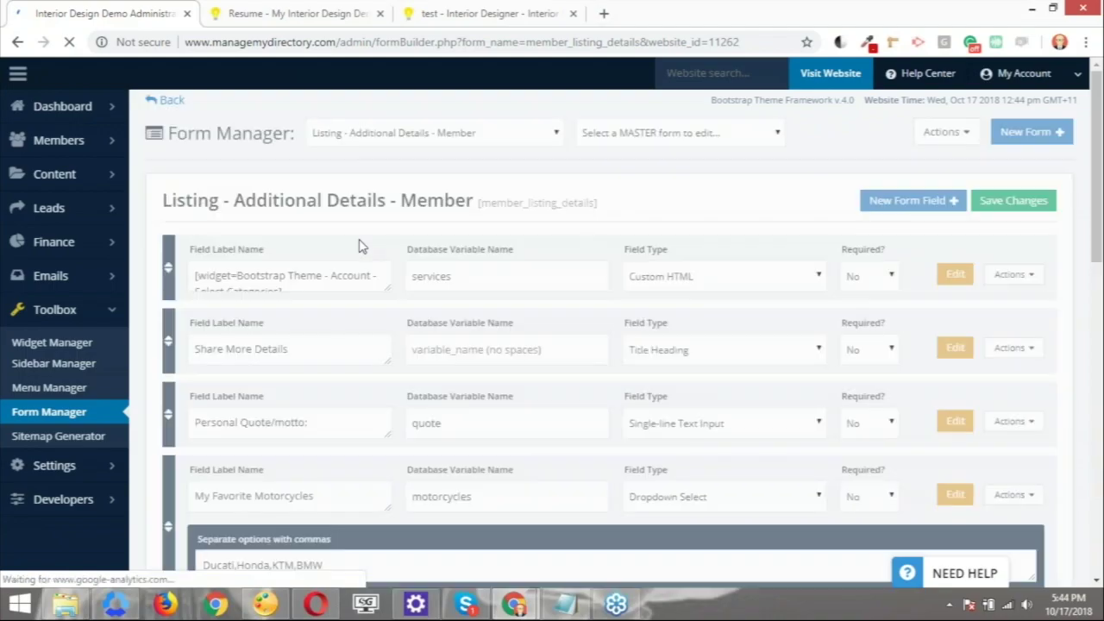
click(294, 15)
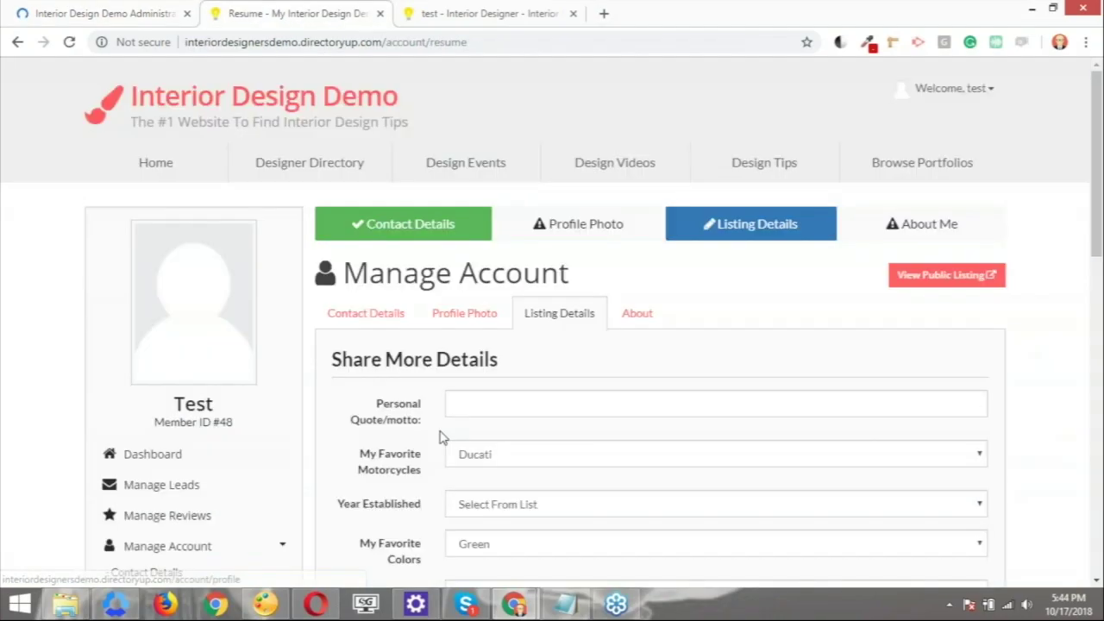
click(69, 42)
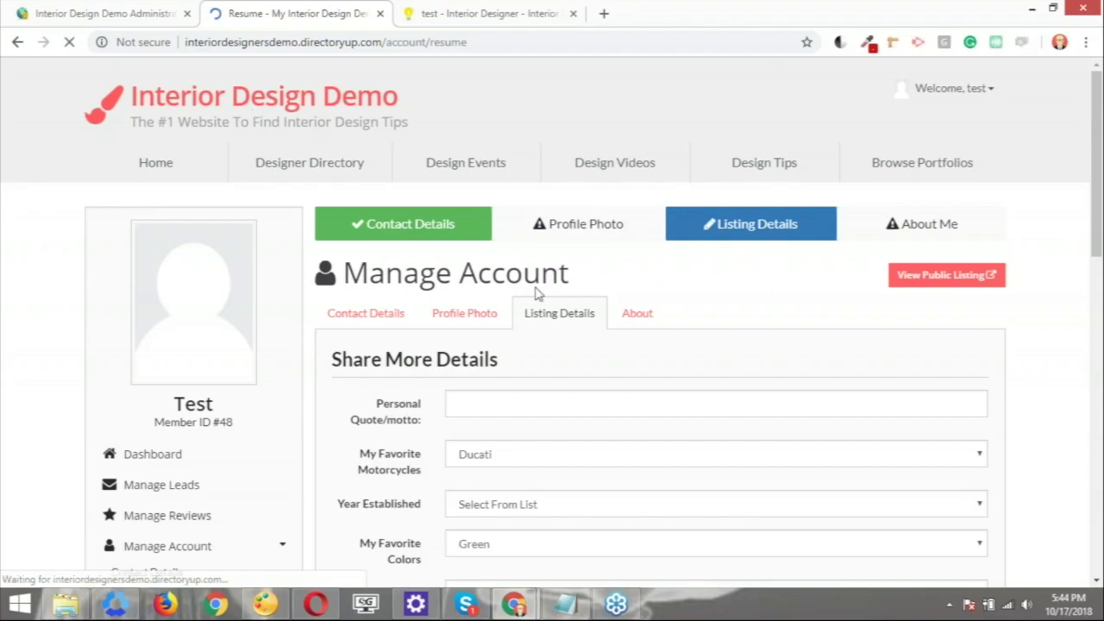